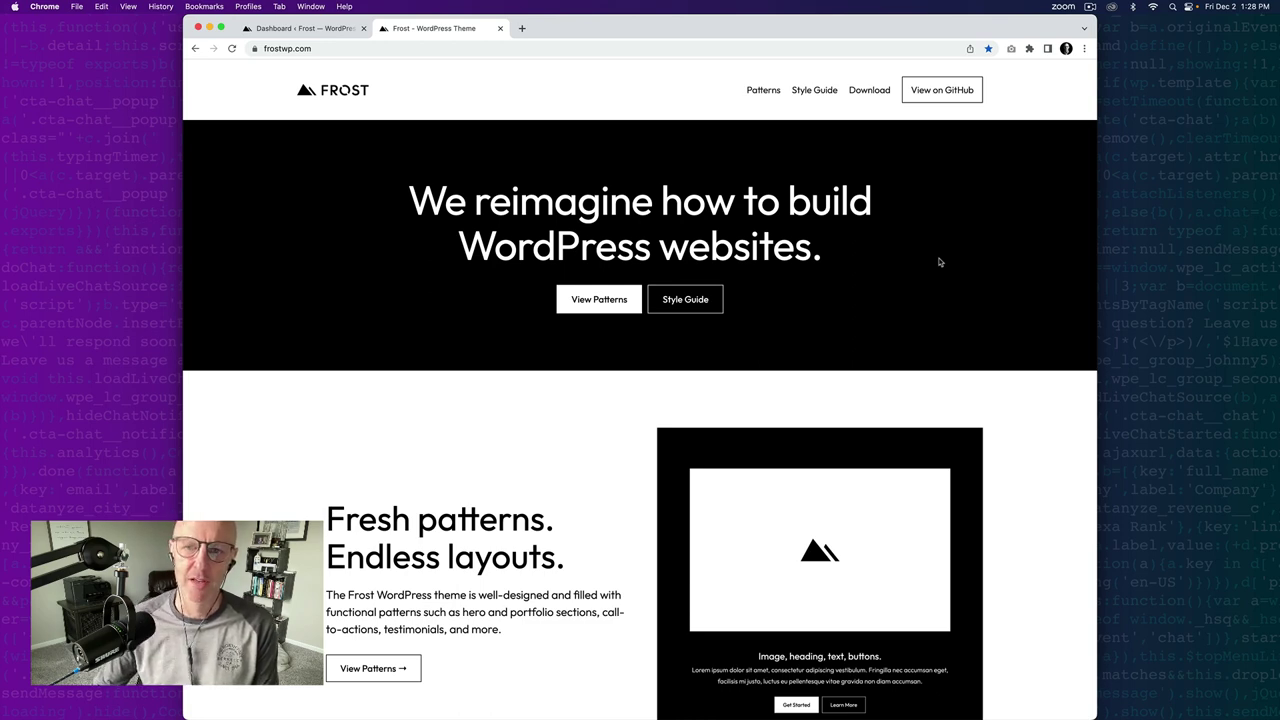
Browse the Frost Call-to-Action patterns from the patterns gallery
click(763, 91)
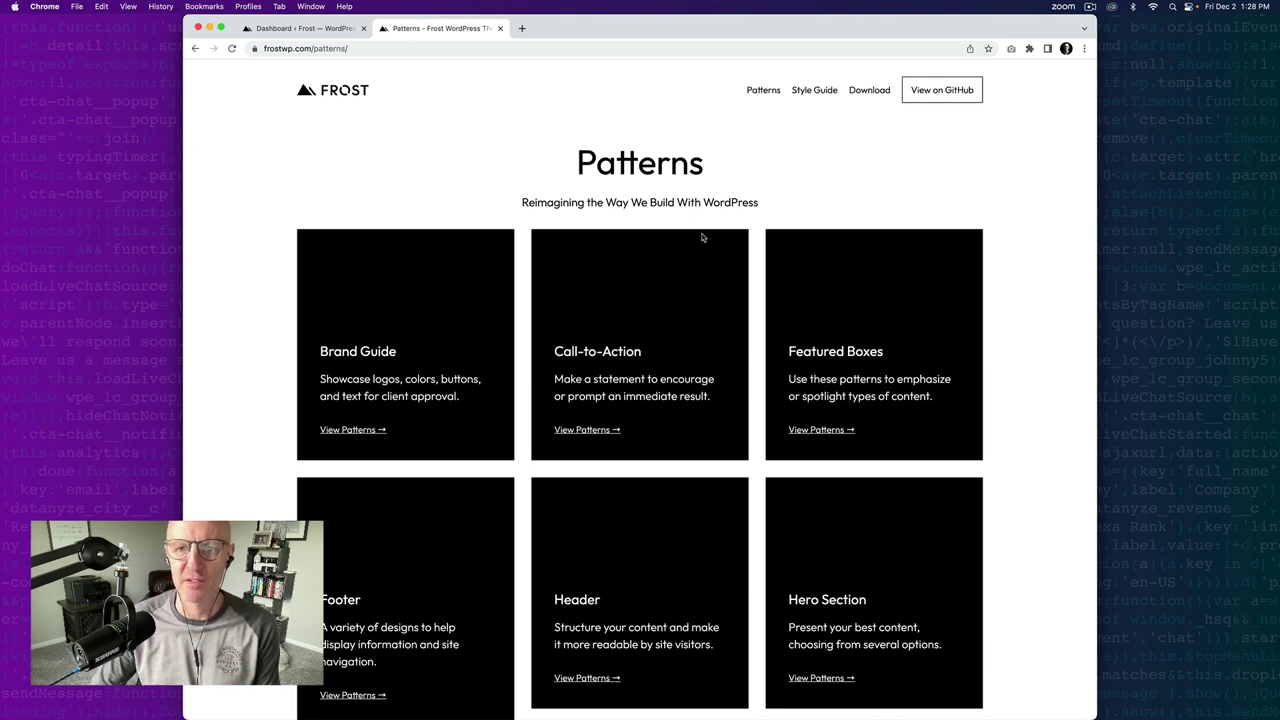
click(608, 431)
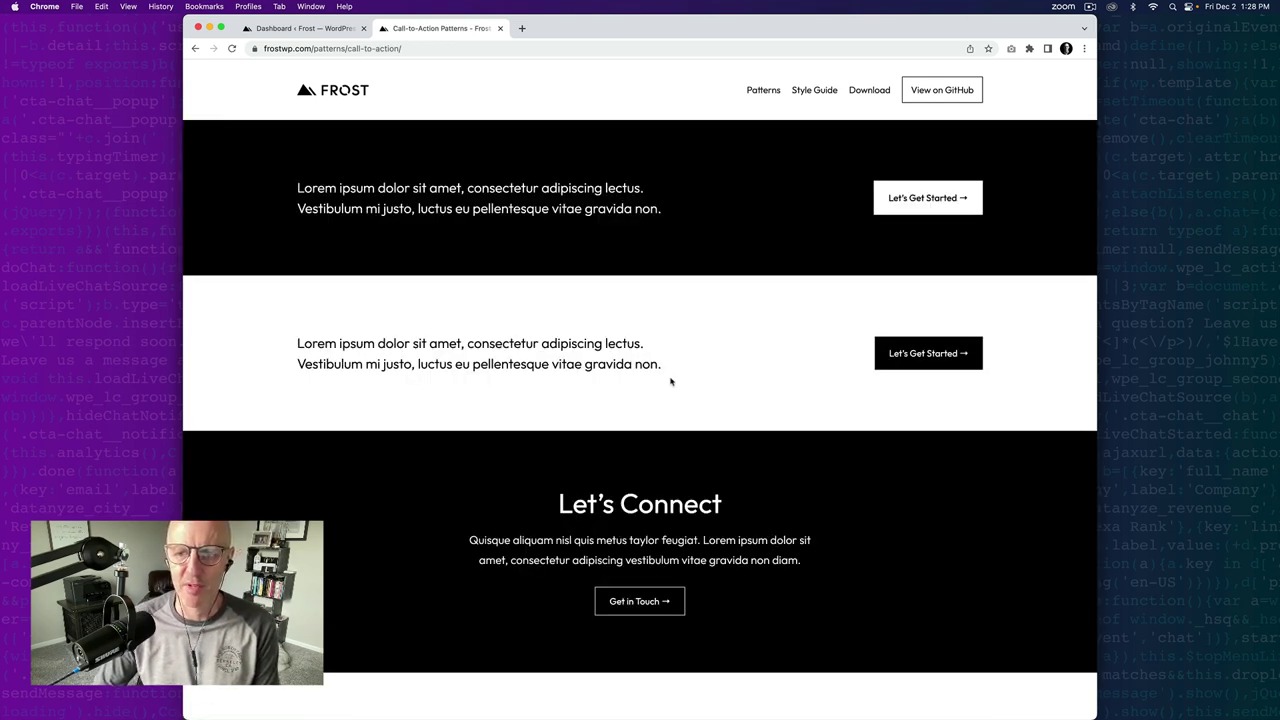
scroll(670, 381, down, 3)
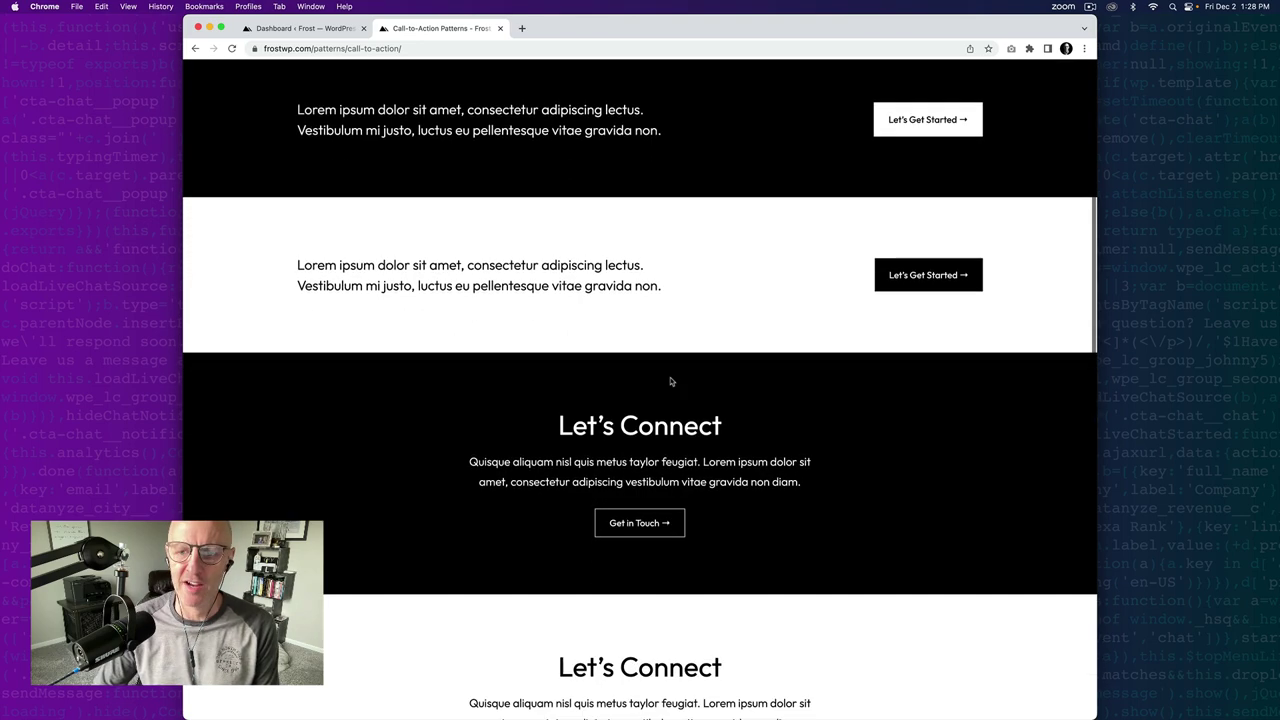
scroll(669, 381, down, 3)
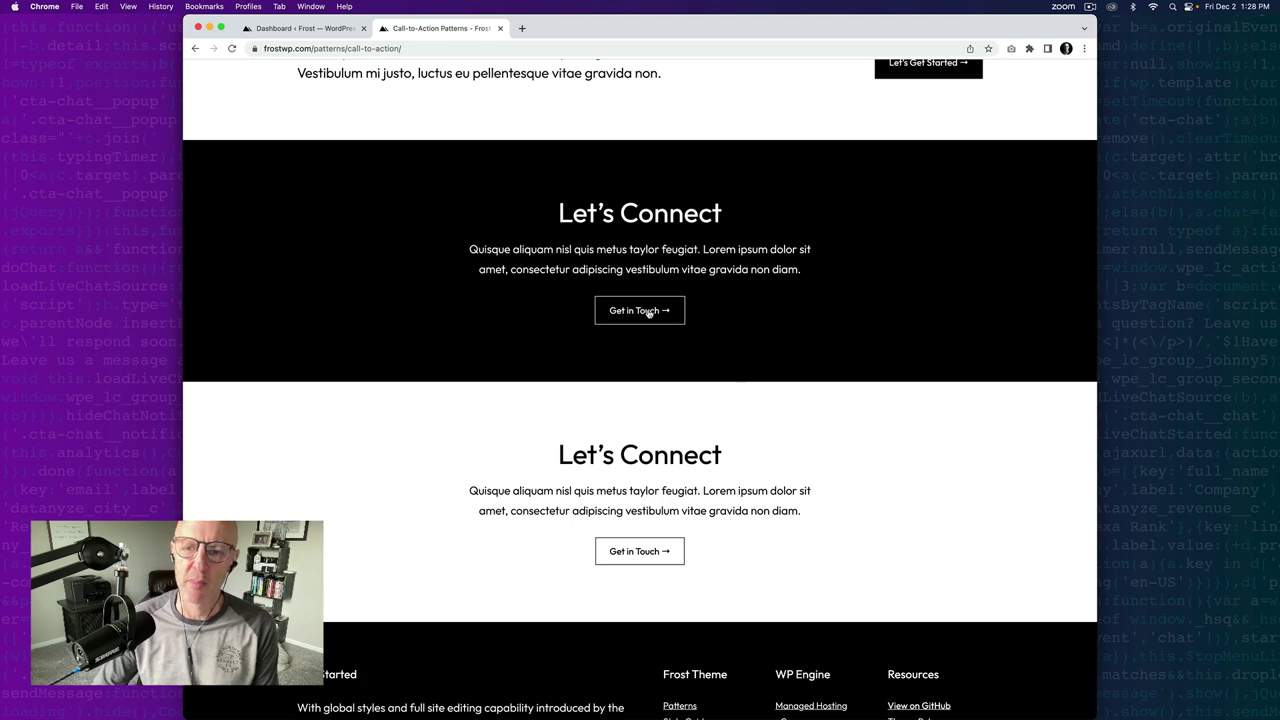
scroll(648, 313, up, 5)
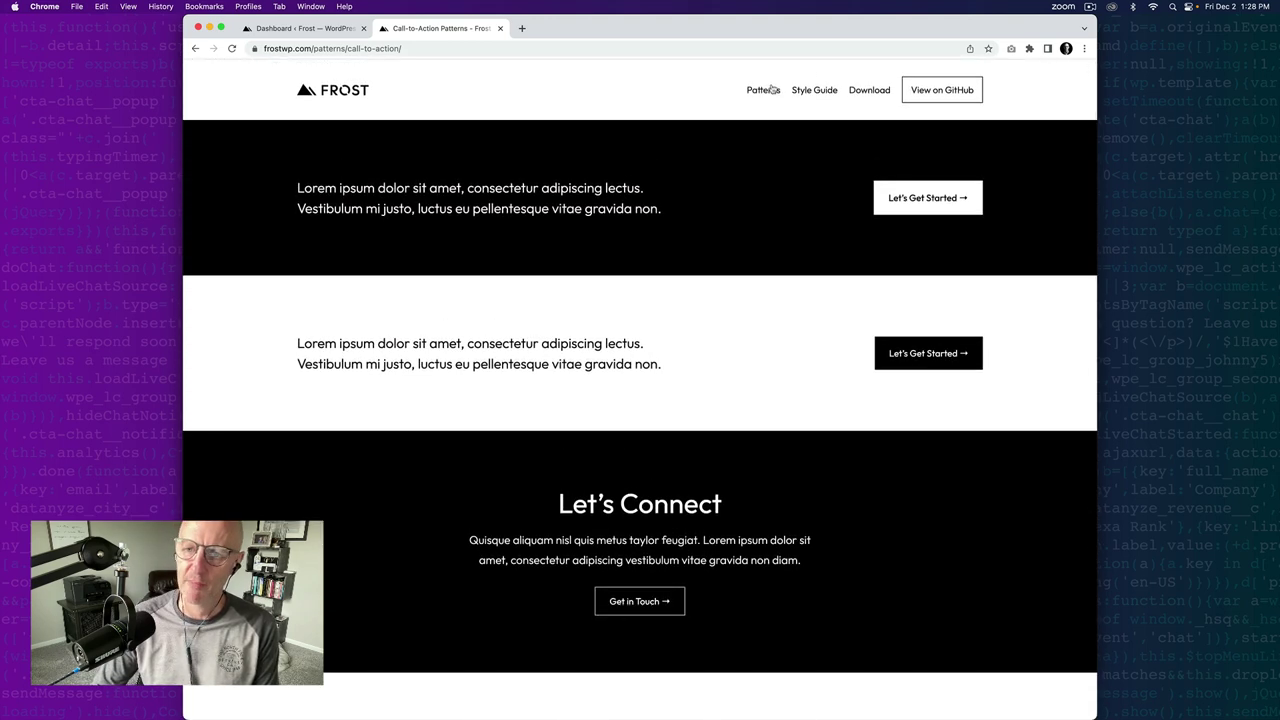
Go back to the gallery and scroll through the Featured Boxes patterns
click(763, 92)
click(834, 514)
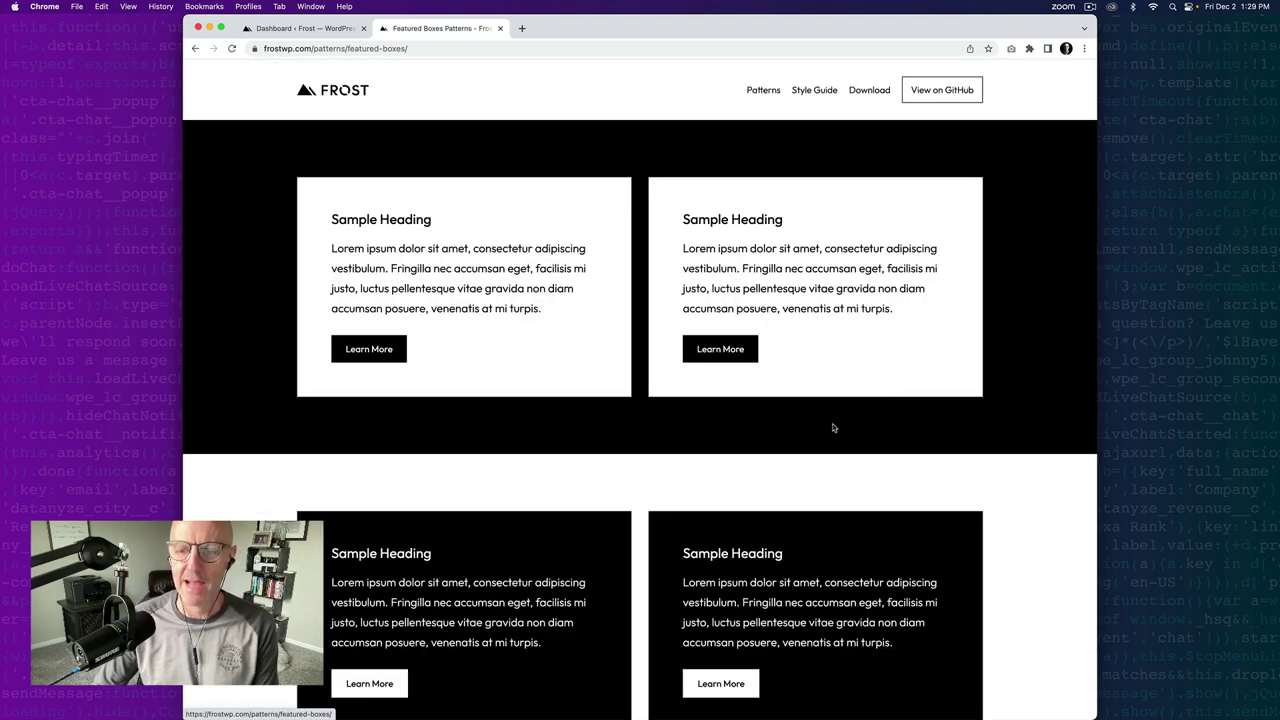
scroll(877, 341, down, 4)
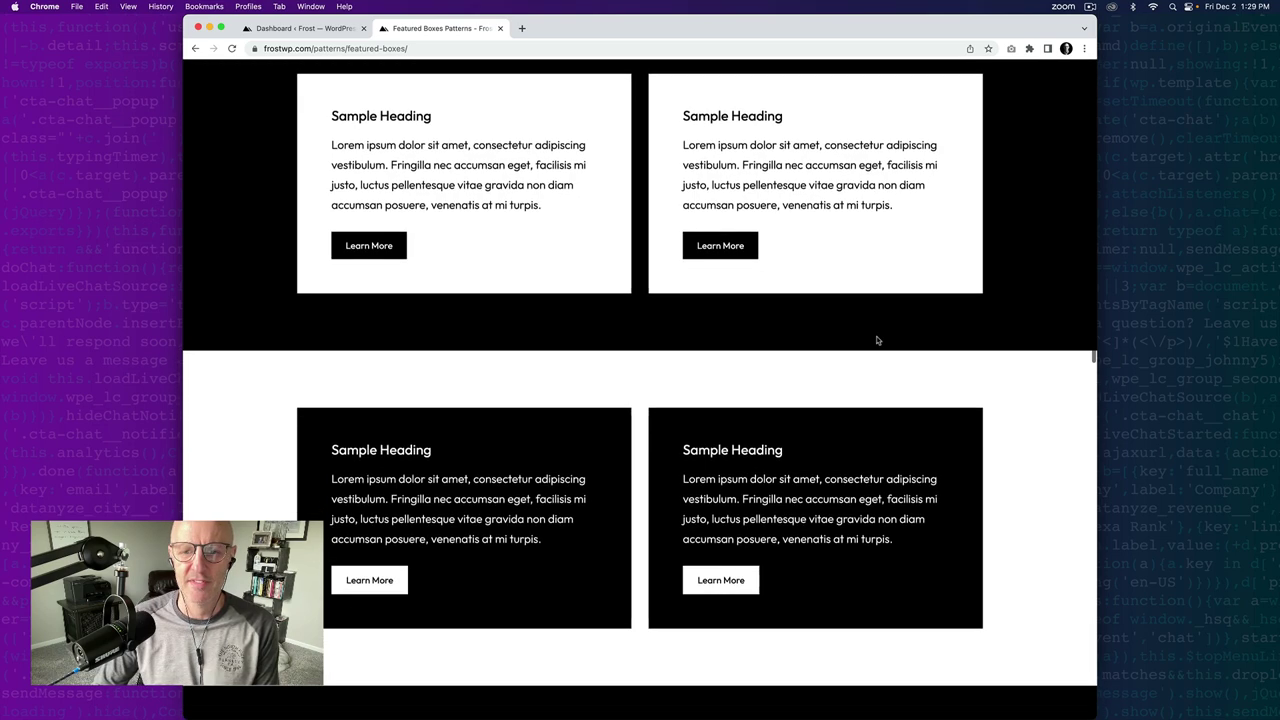
scroll(877, 341, down, 5)
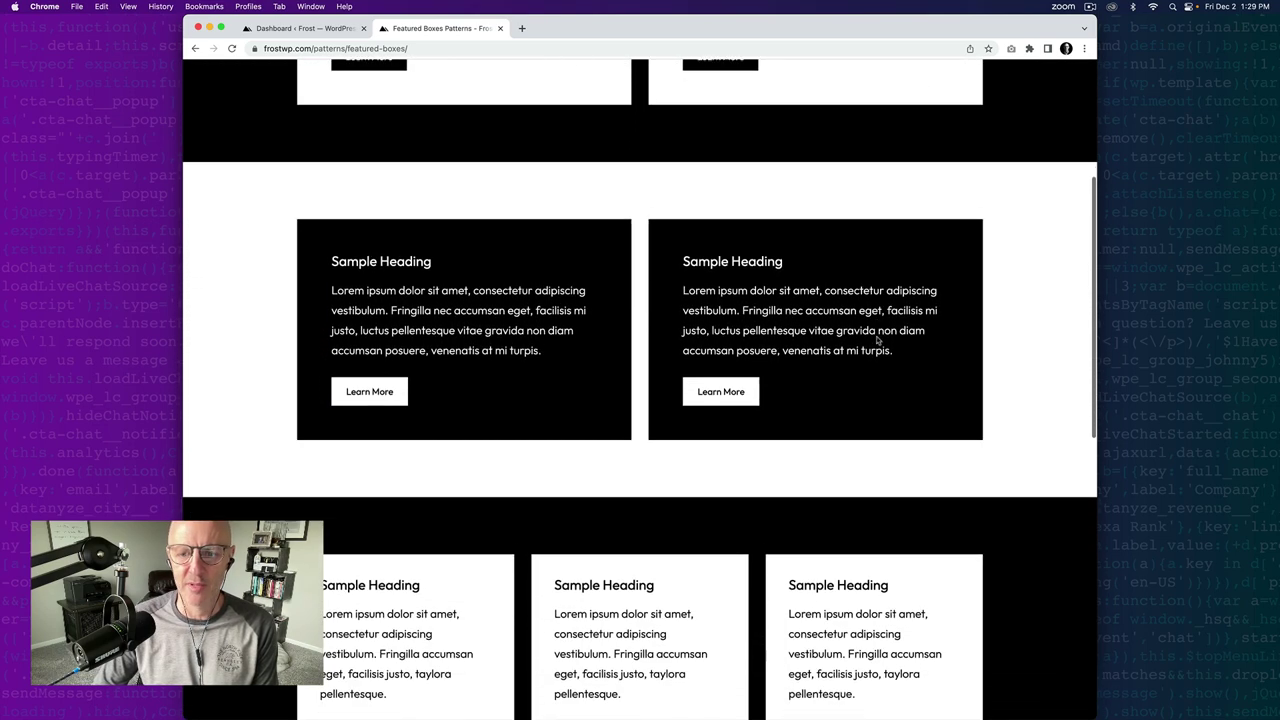
scroll(876, 337, down, 5)
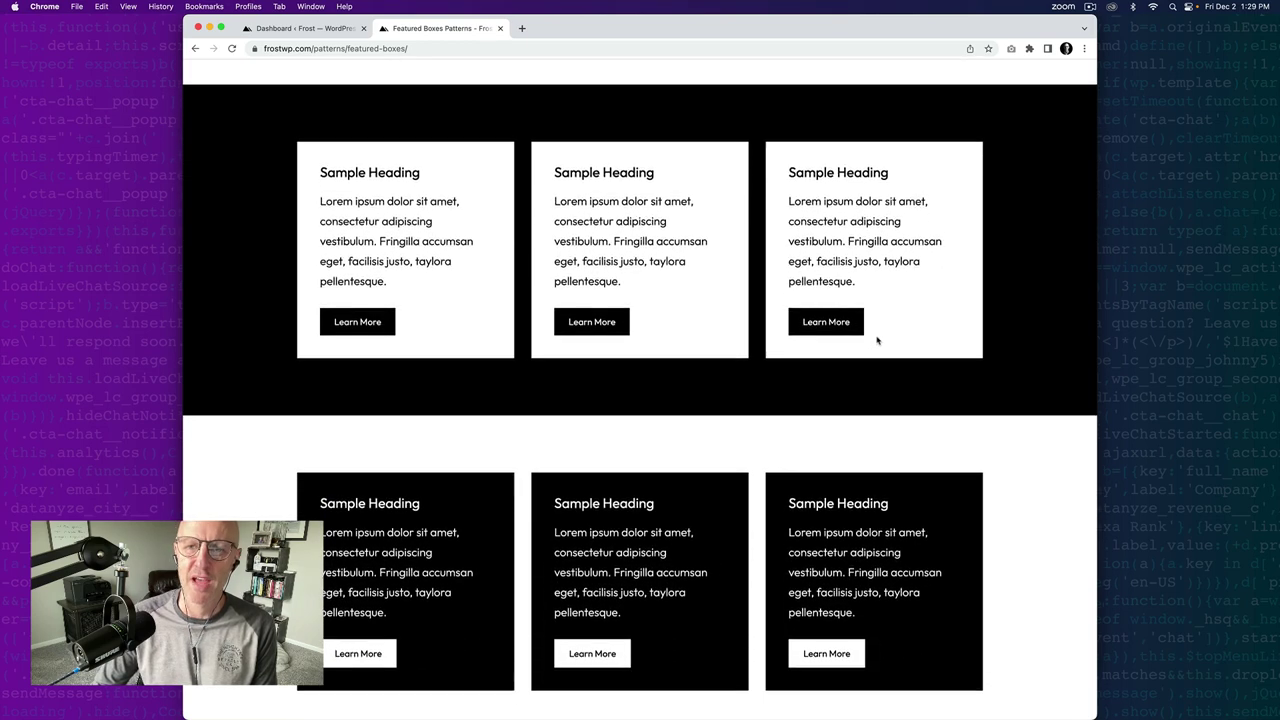
scroll(877, 341, down, 8)
scroll(877, 341, up, 2)
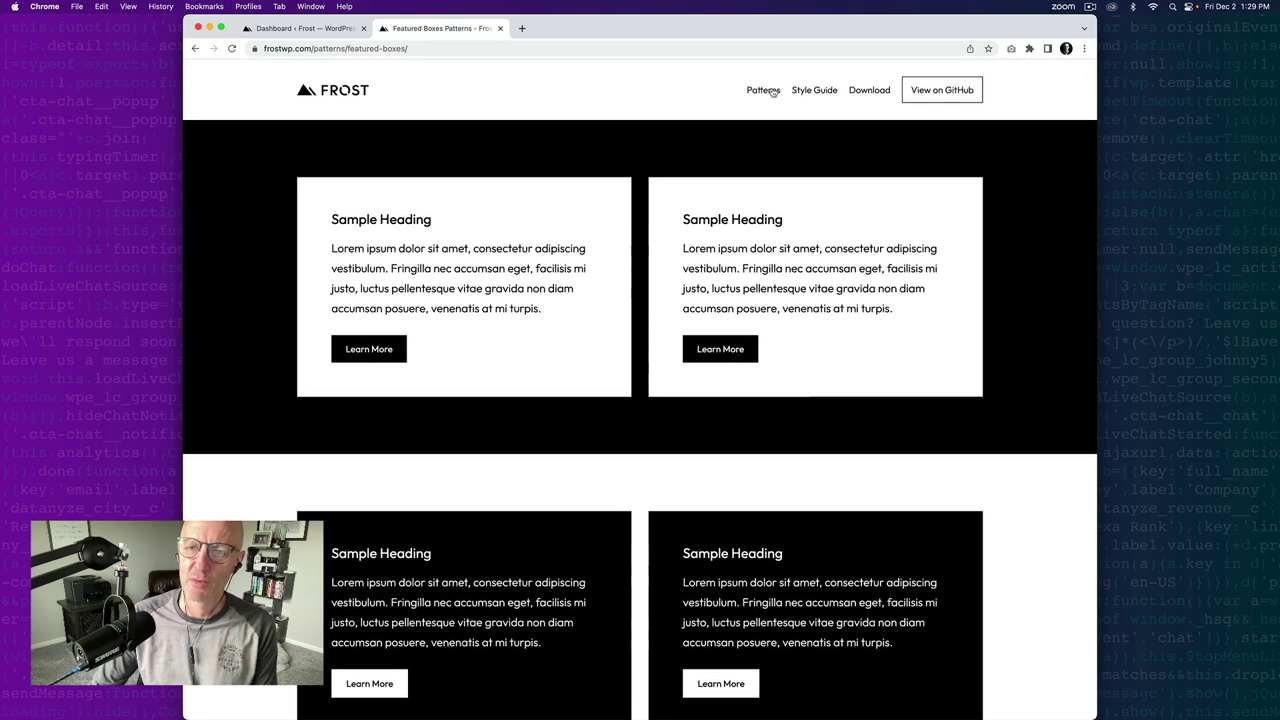
Return to the patterns gallery and scroll through the Link Page patterns
click(765, 91)
scroll(631, 282, down, 10)
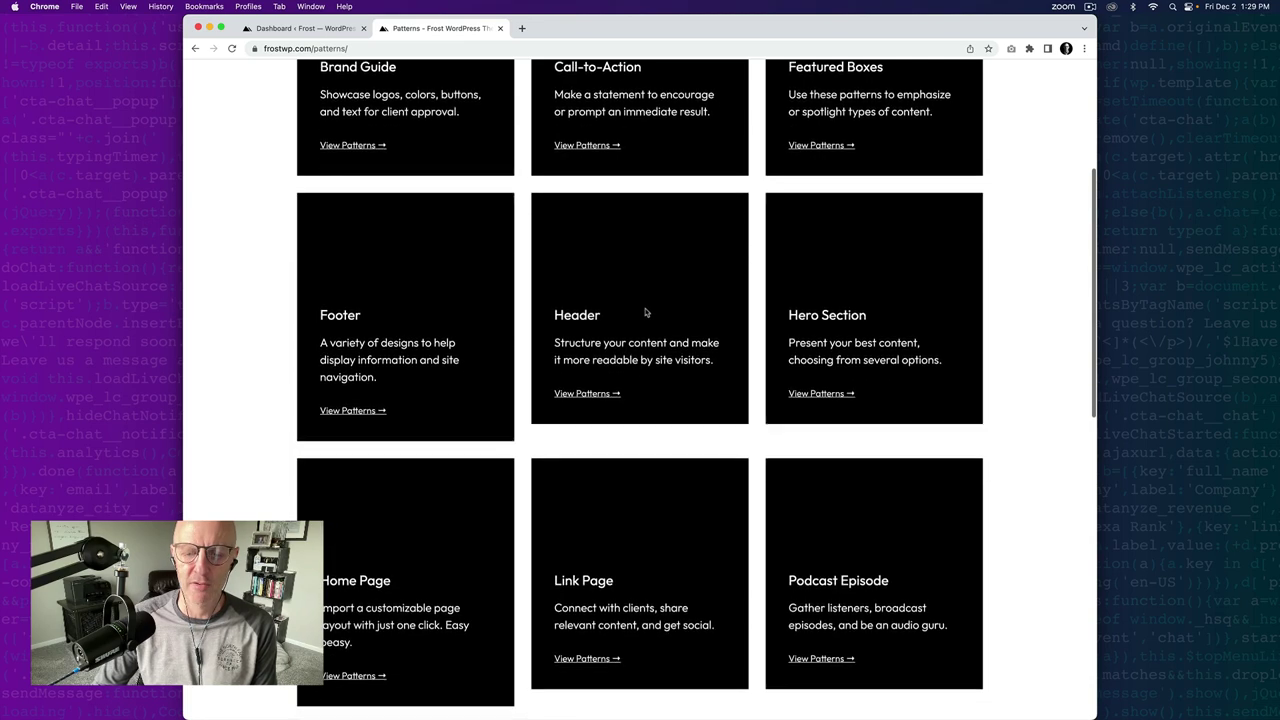
click(588, 427)
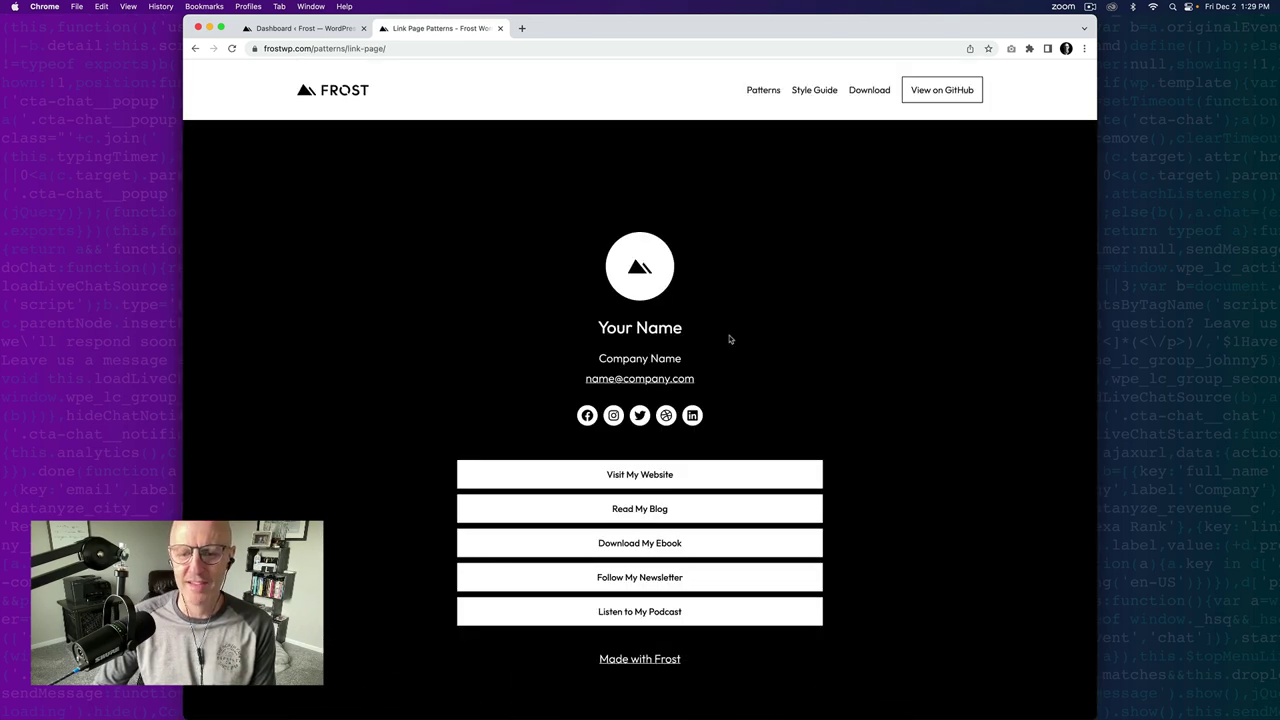
scroll(730, 340, down, 2)
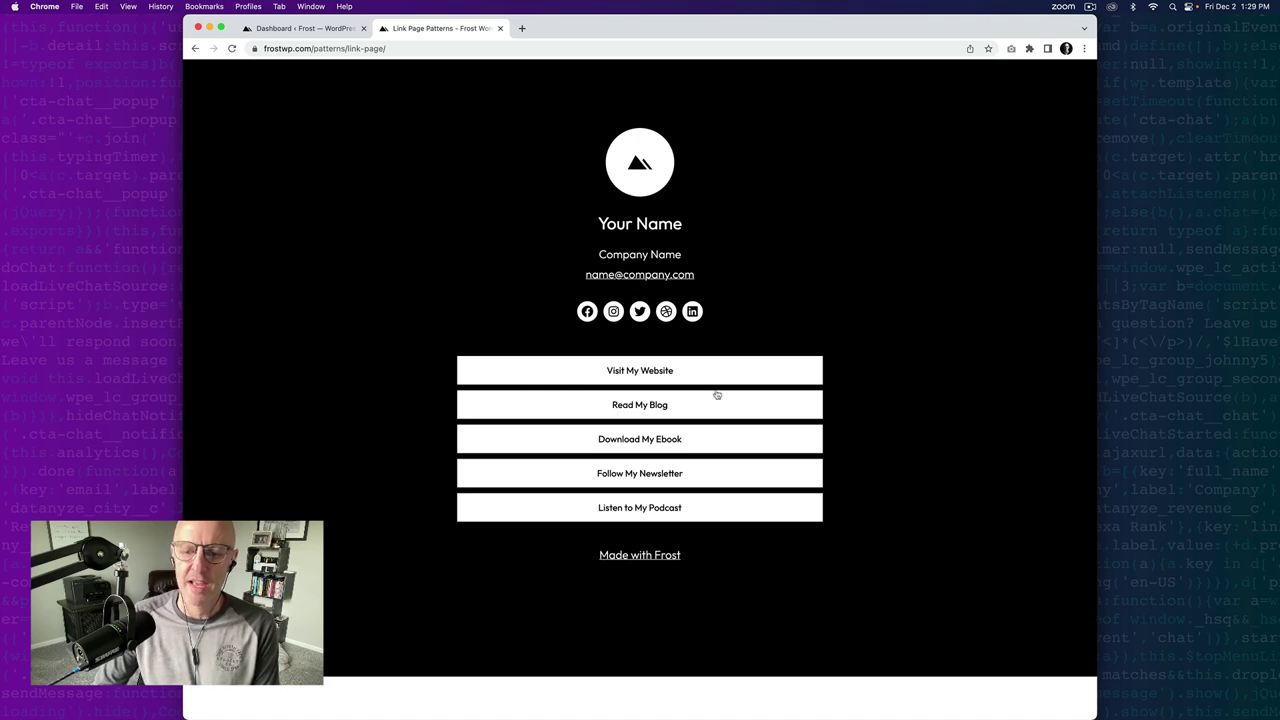
scroll(716, 399, down, 2)
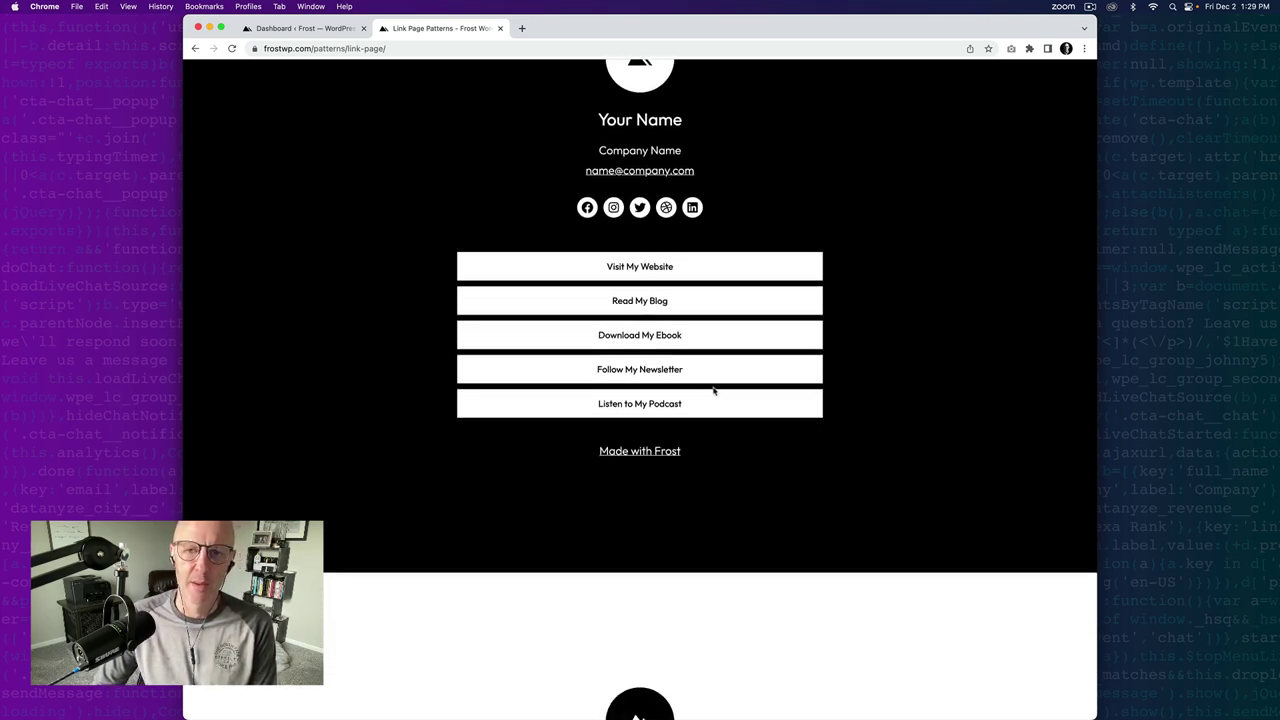
scroll(714, 391, up, 4)
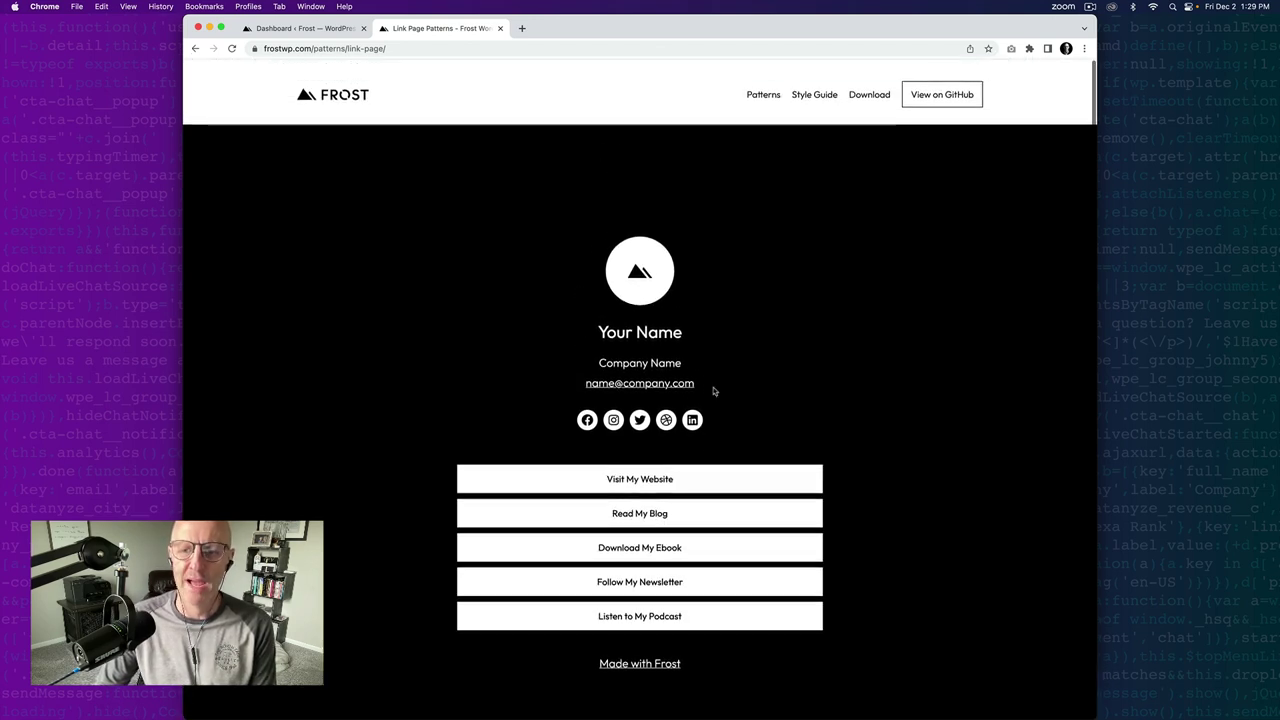
Open the Buttons page from the Frost Style Guide and scroll its button examples
click(815, 94)
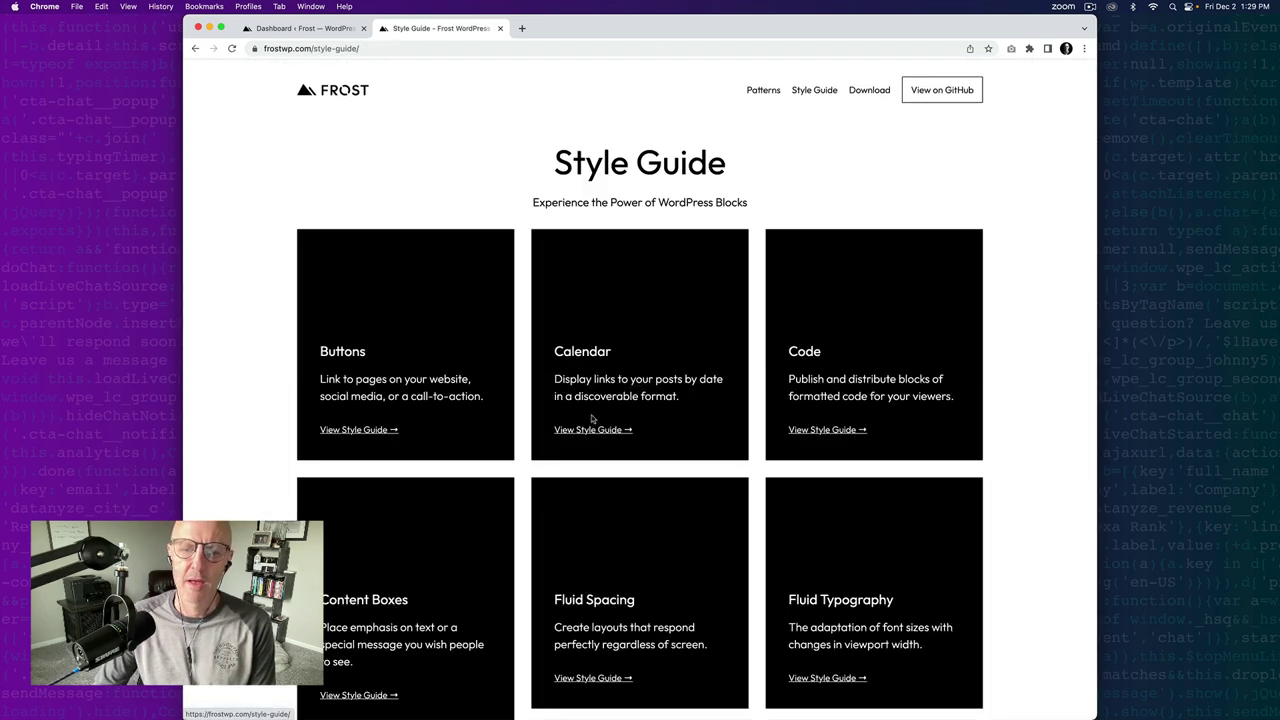
click(358, 430)
scroll(694, 243, down, 2)
scroll(623, 293, down, 2)
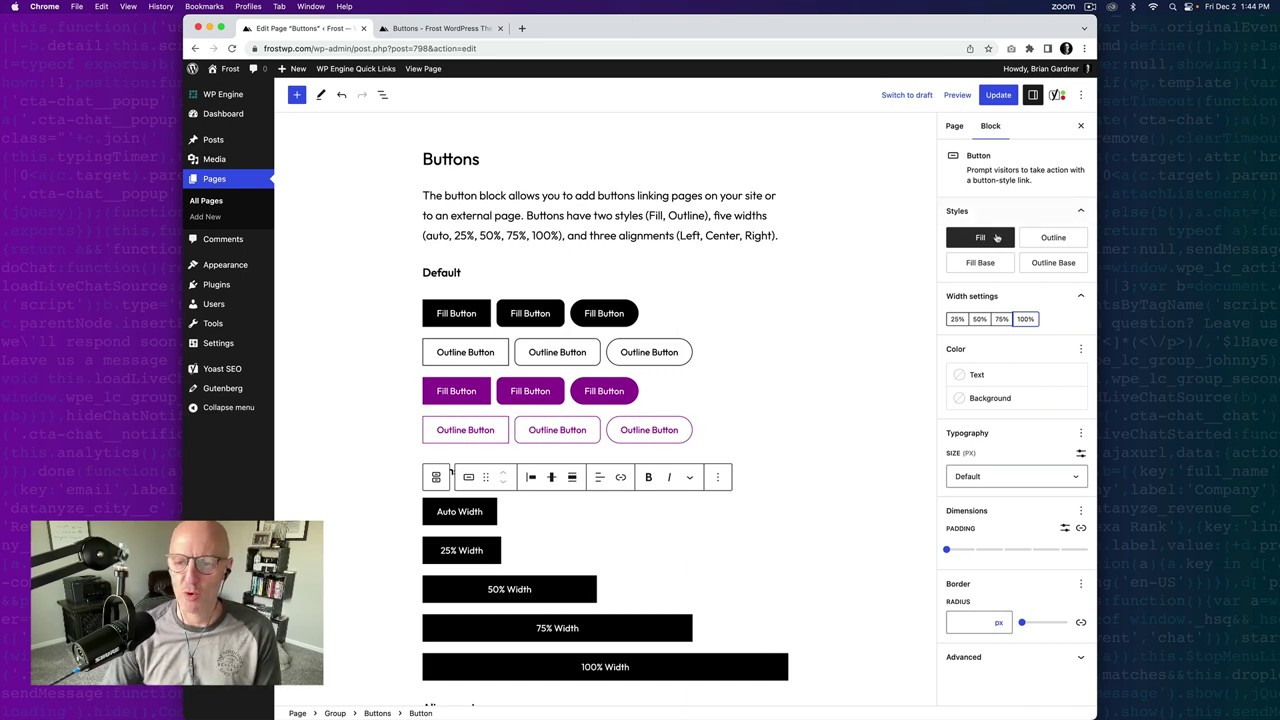
Inspect a button's Styles and Width settings, then scroll down to the Widths and Alignments examples
mouse_move(1055, 240)
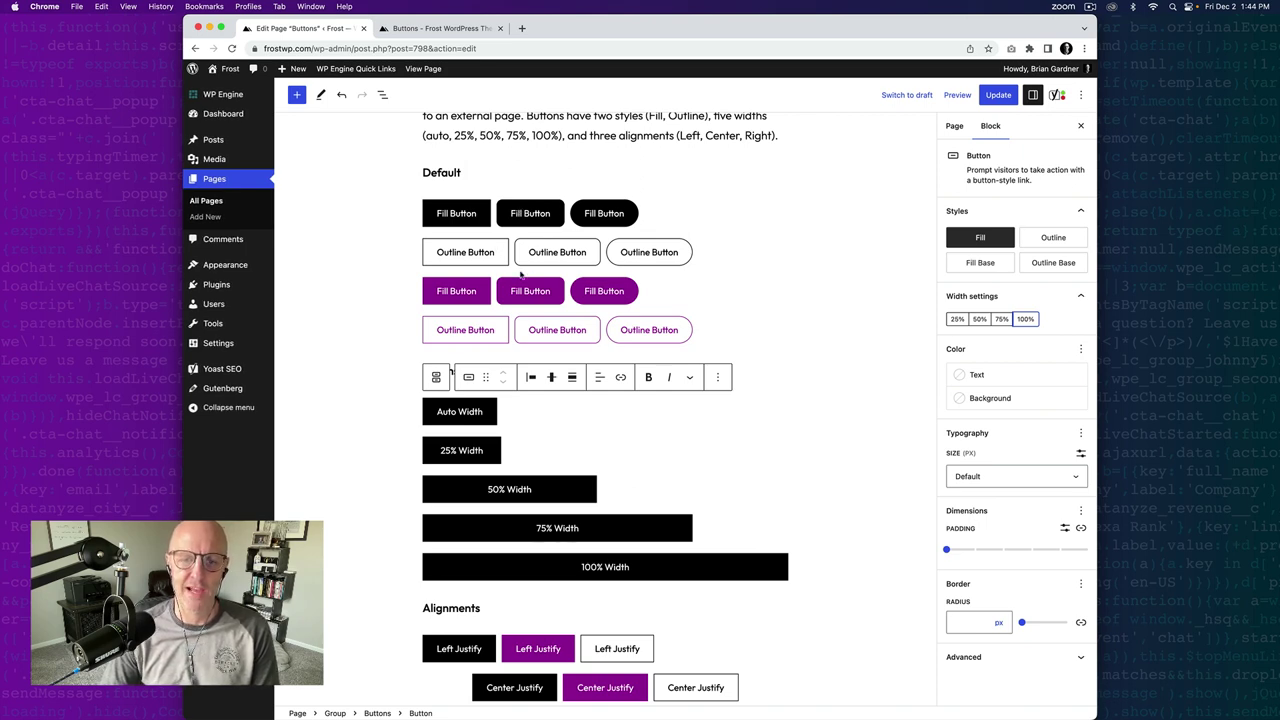
scroll(559, 604, down, 2)
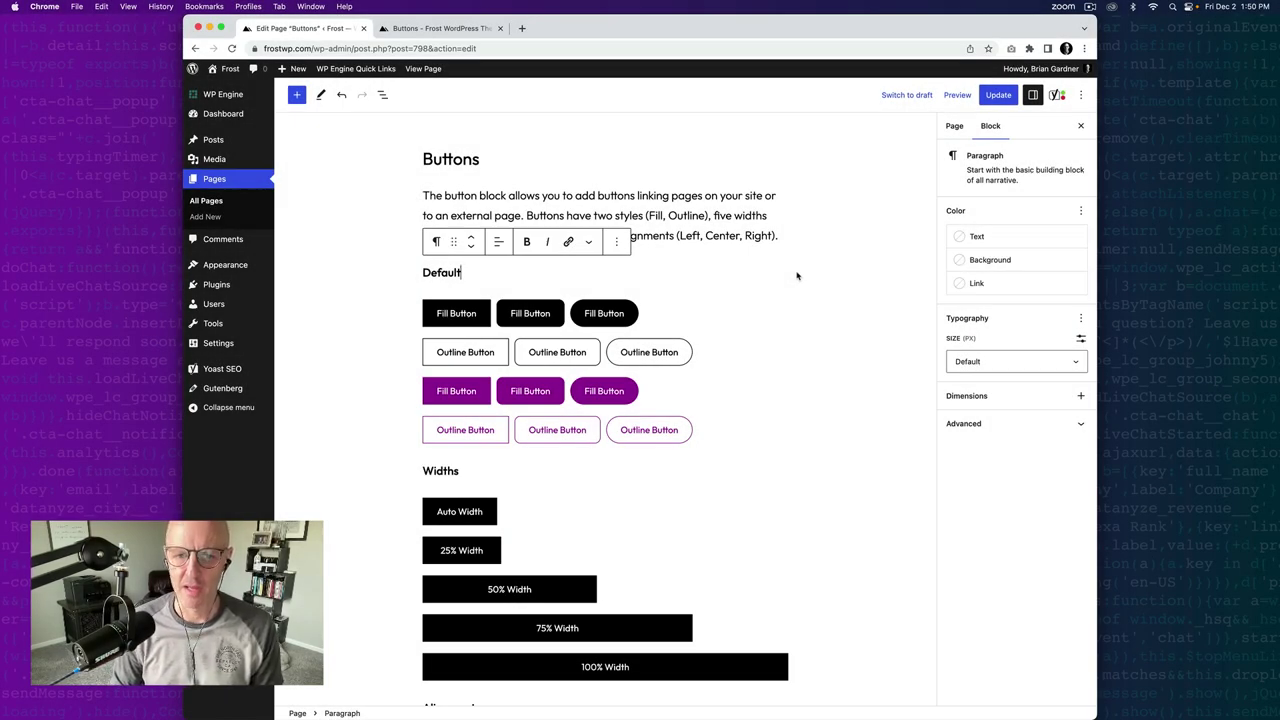
Add a Buttons block under Default with three 'Fill Button' buttons in a row
key(Return)
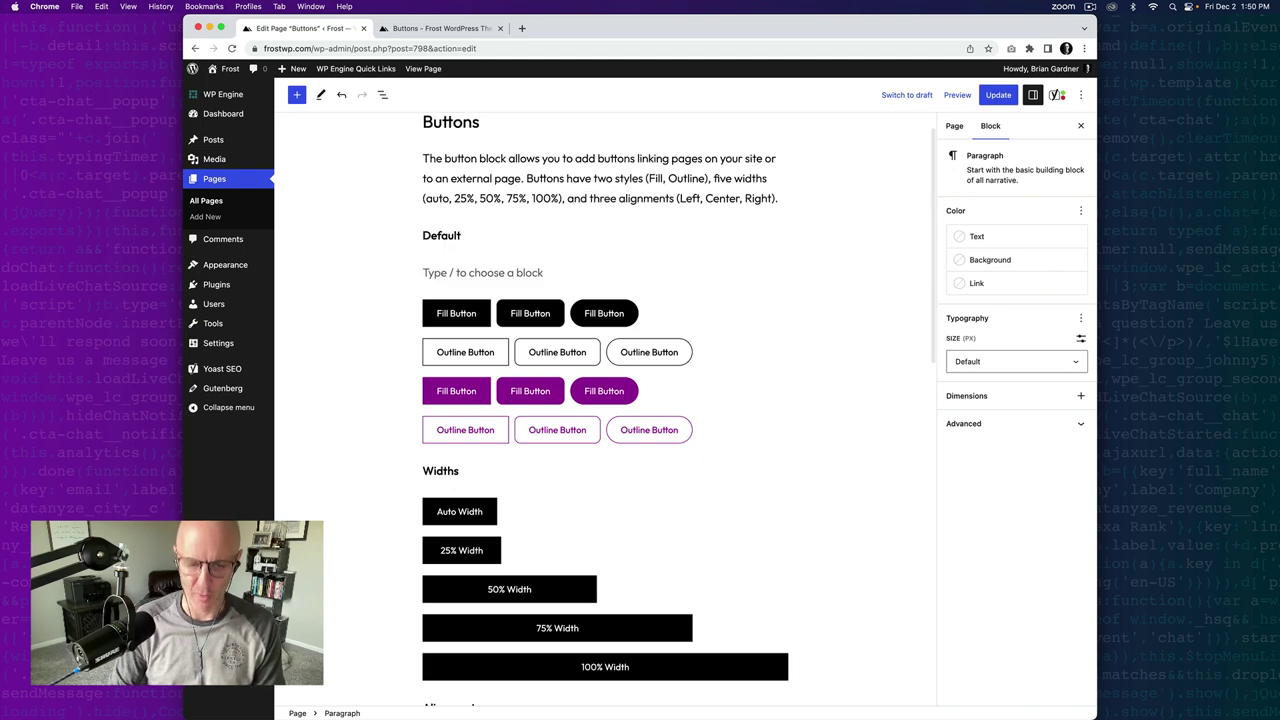
text(/but)
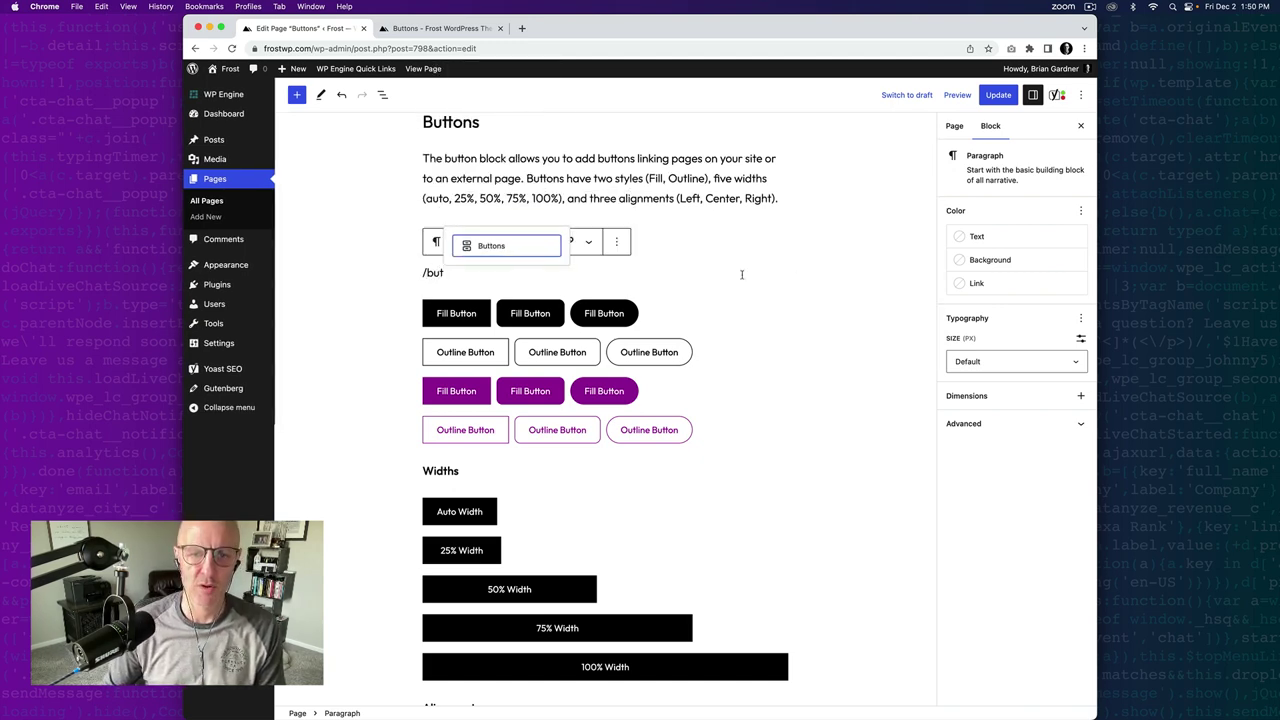
click(530, 251)
text(Fill B)
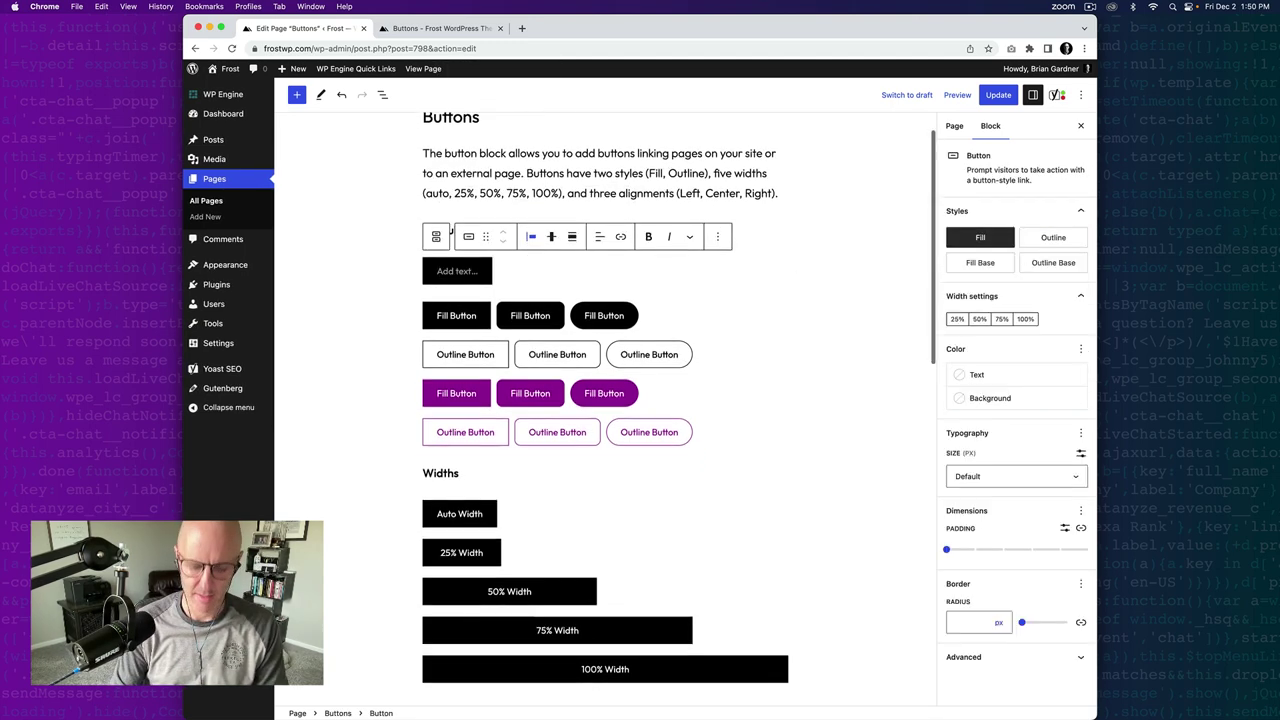
text(utton)
key(Return)
text(Fill Button)
key(Return)
text(Fill Button)
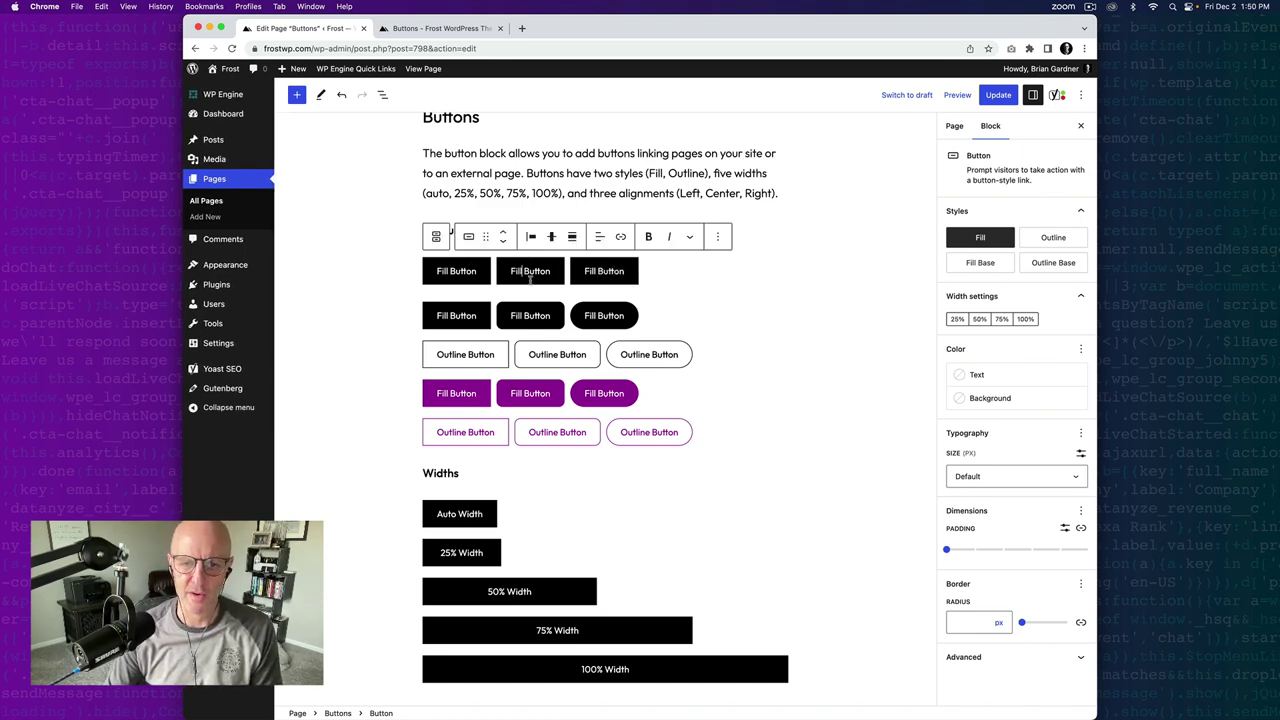
Give the third Fill Button a 50px border radius for pill-shaped corners
click(970, 626)
text(10)
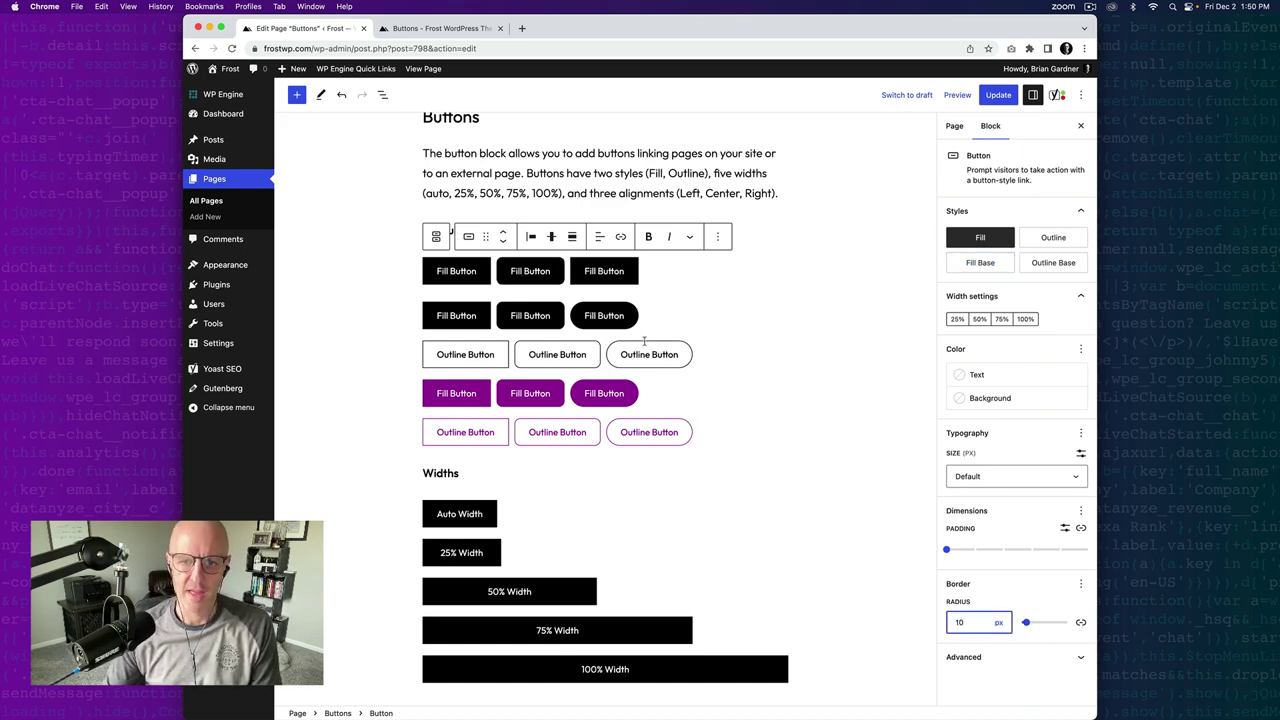
double_click(960, 622)
text(50)
key(Tab)
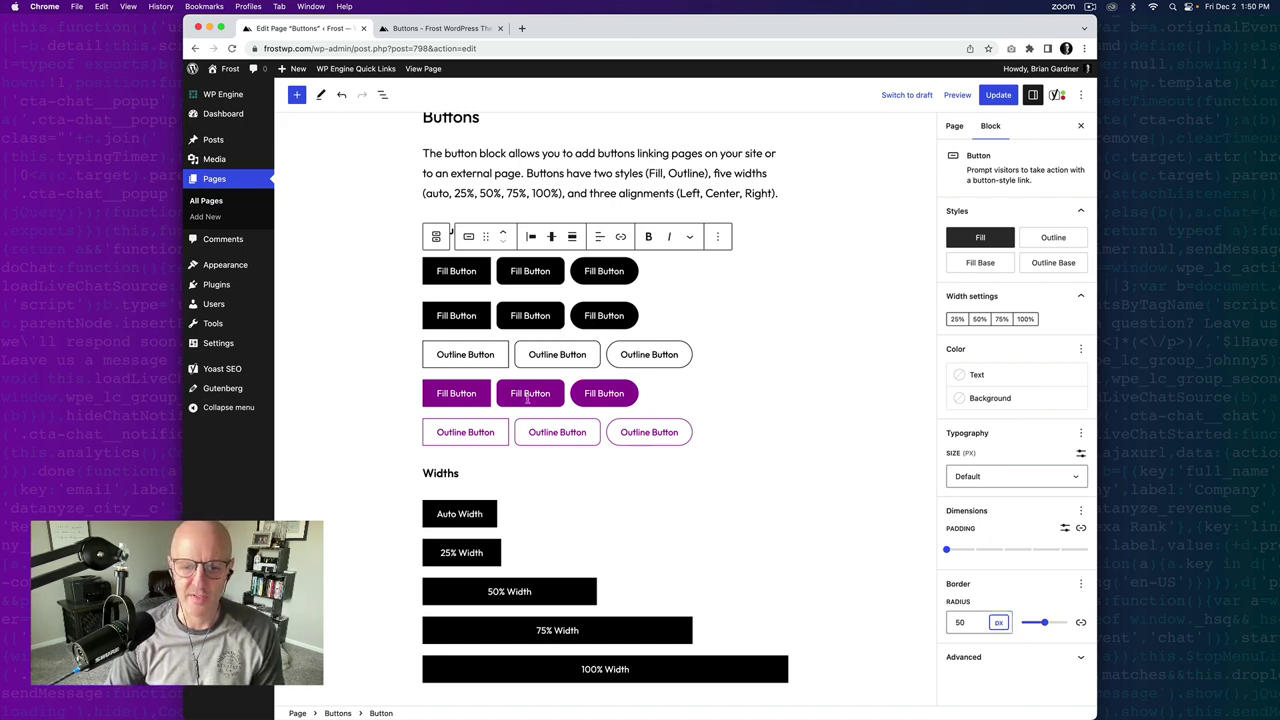
Give all three top-row Fill Buttons a purple background colour
click(463, 279)
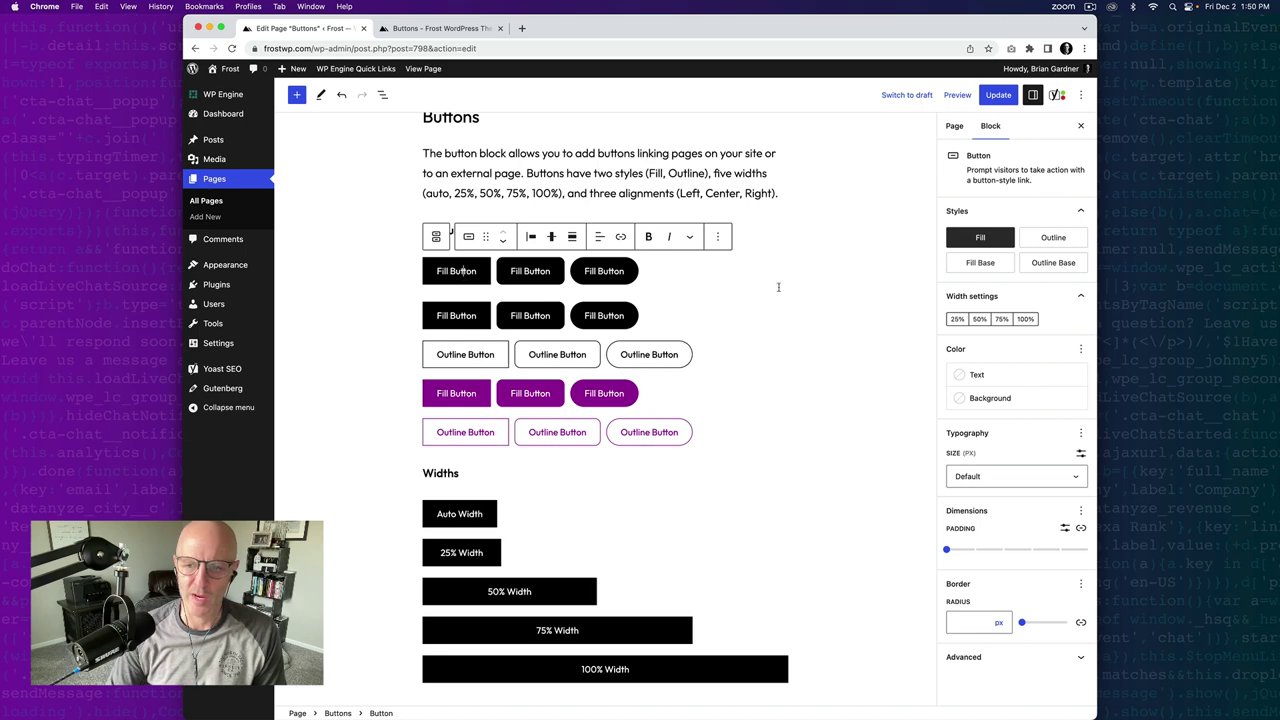
click(995, 398)
click(841, 493)
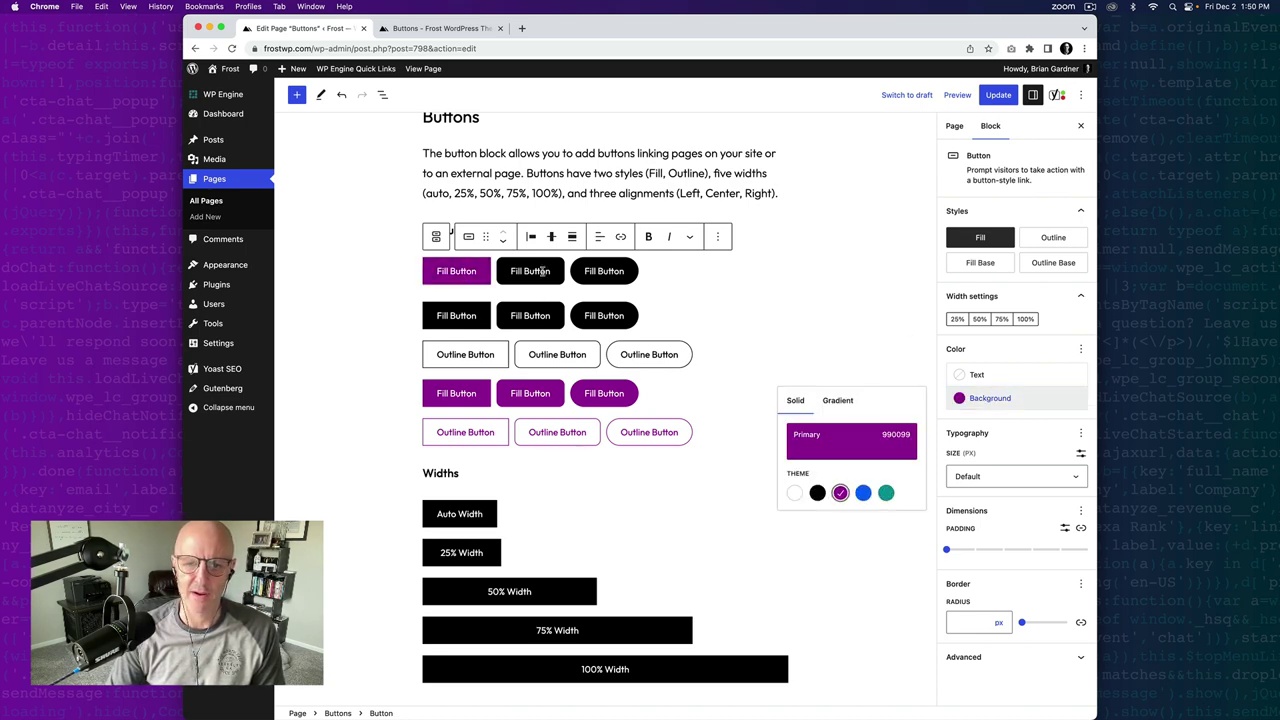
click(980, 398)
click(980, 398)
click(841, 493)
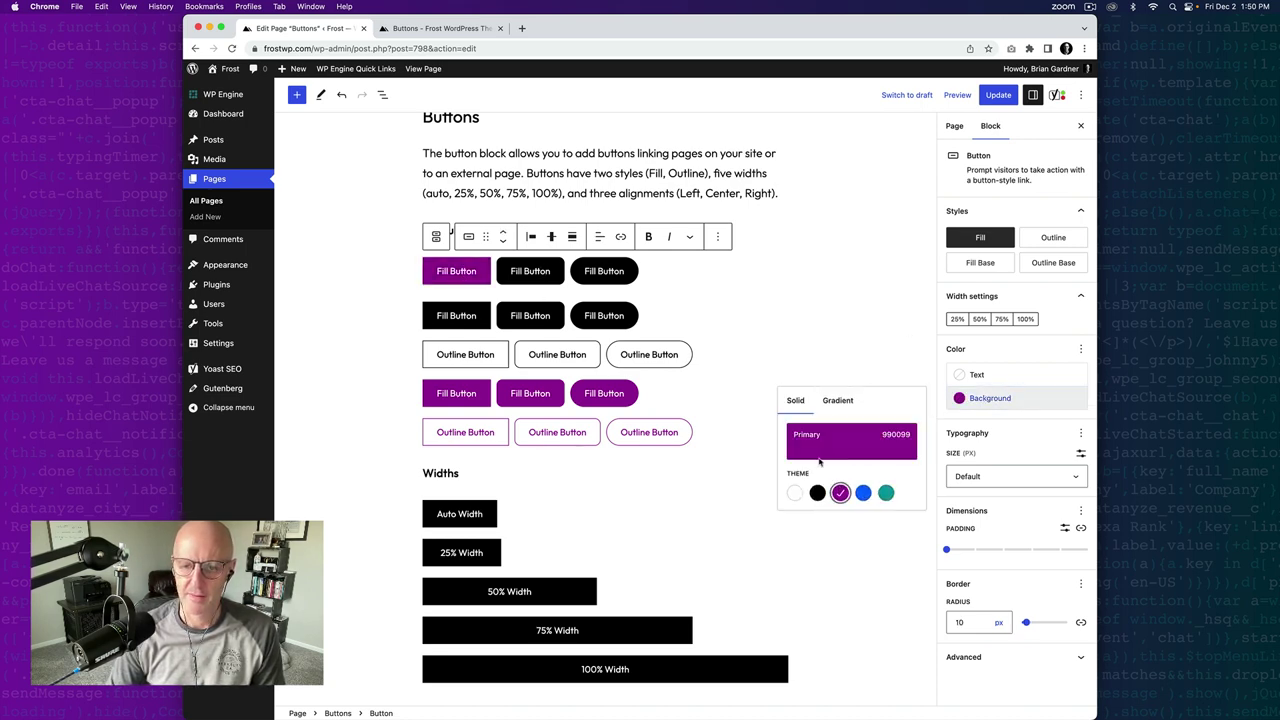
click(978, 398)
click(985, 398)
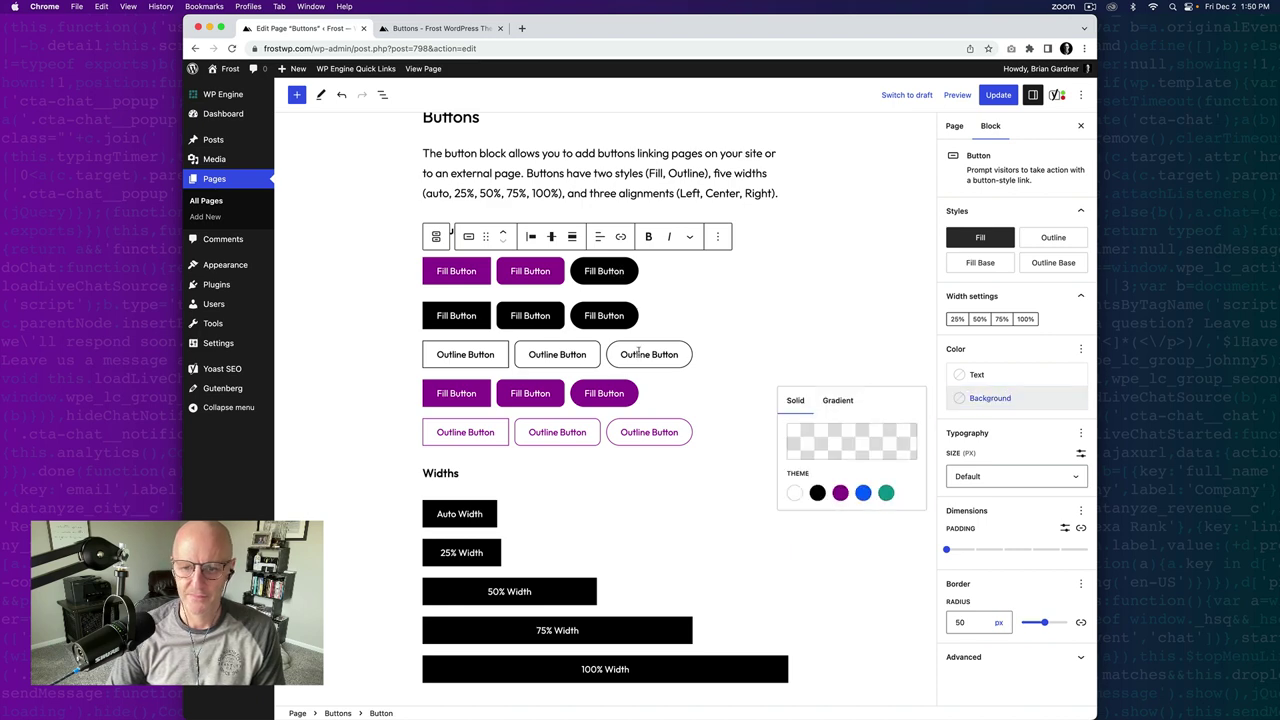
click(841, 493)
Clear each top-row button's purple background and switch all three to the Outline style
mouse_move(633, 296)
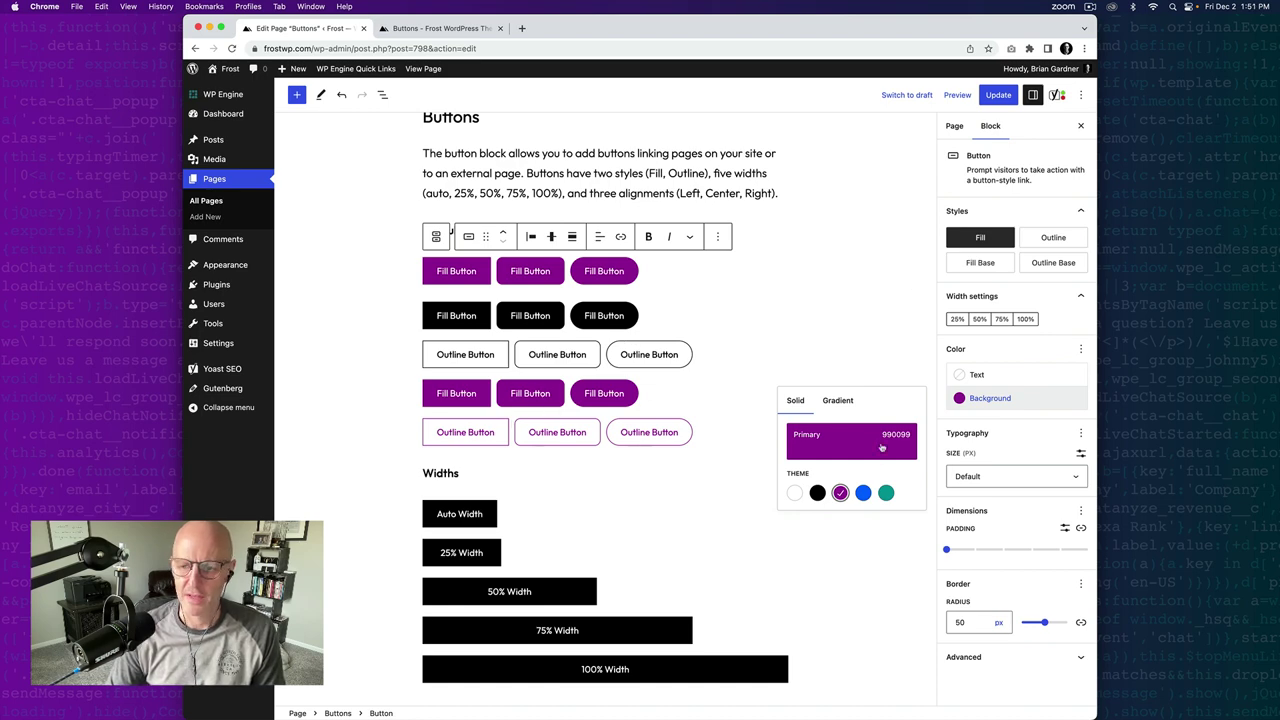
click(457, 280)
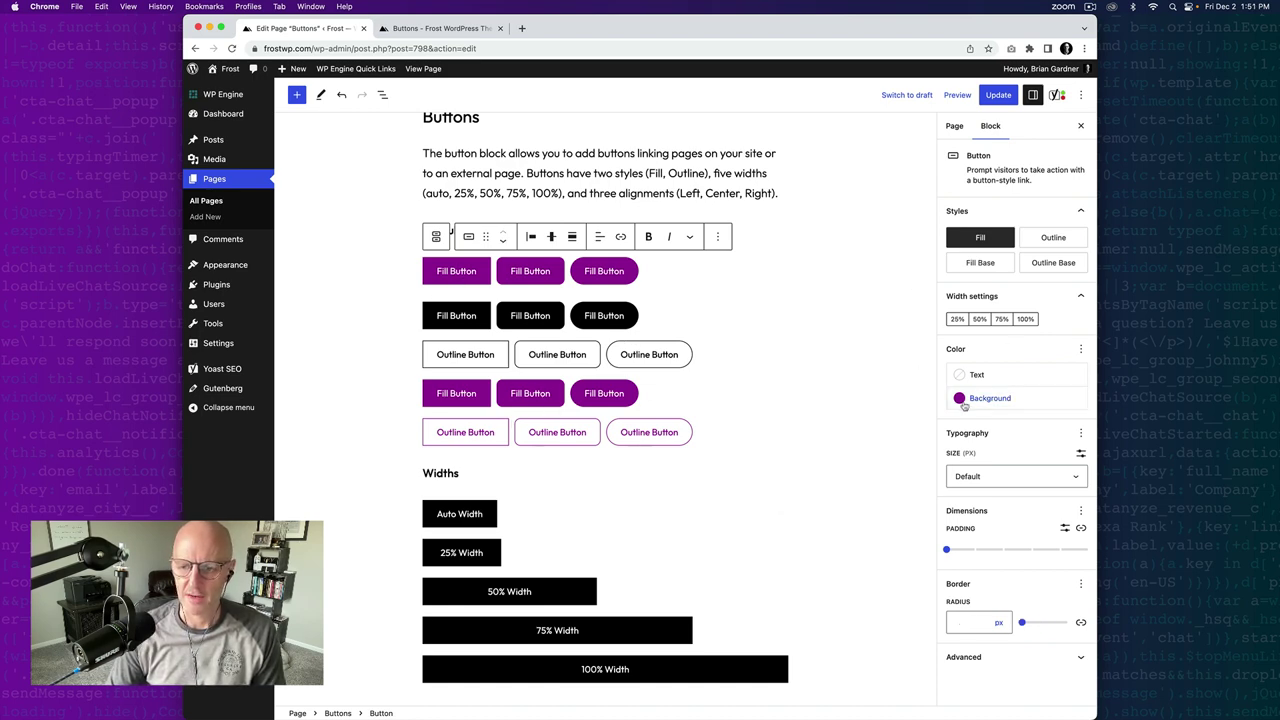
click(990, 398)
click(841, 493)
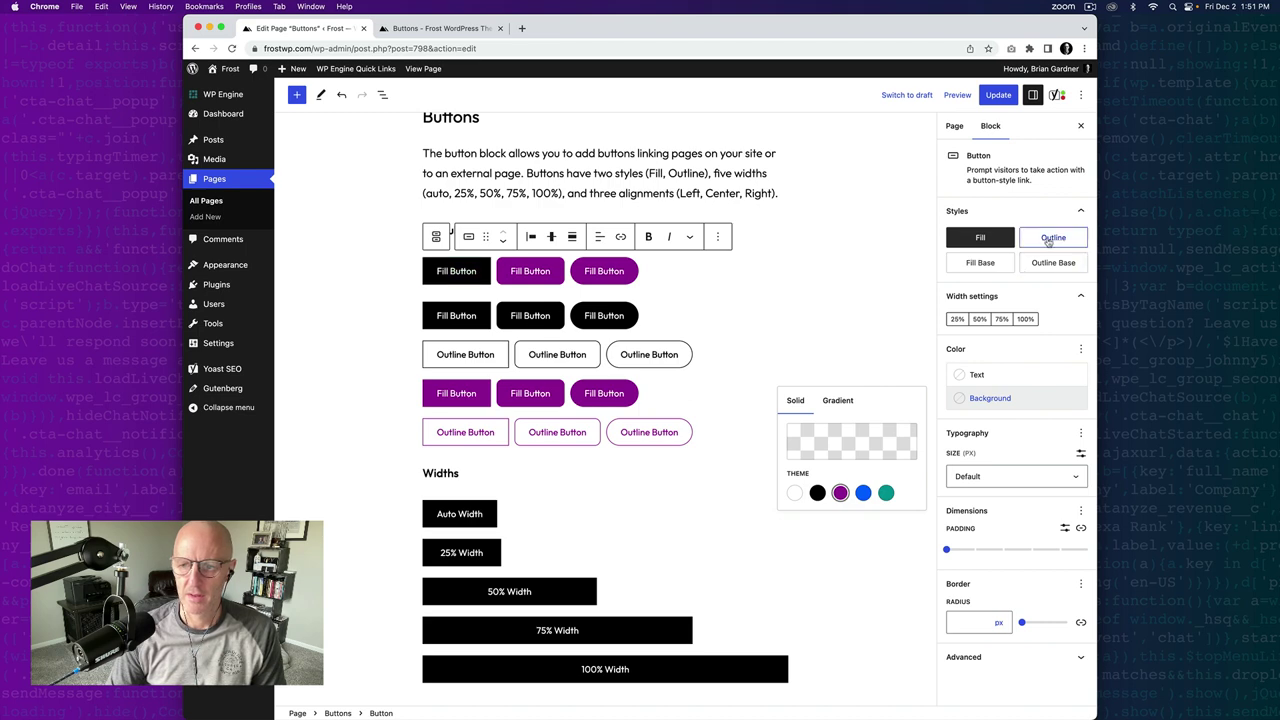
click(1053, 237)
click(980, 237)
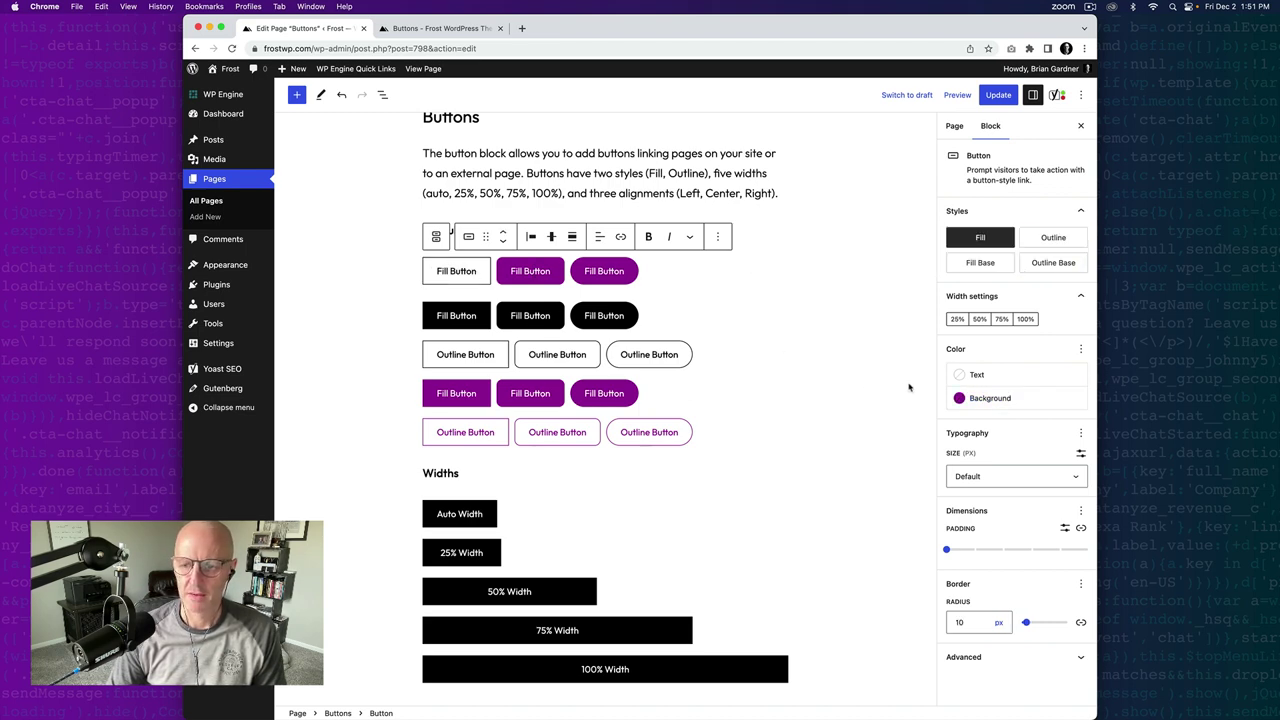
click(985, 398)
click(841, 493)
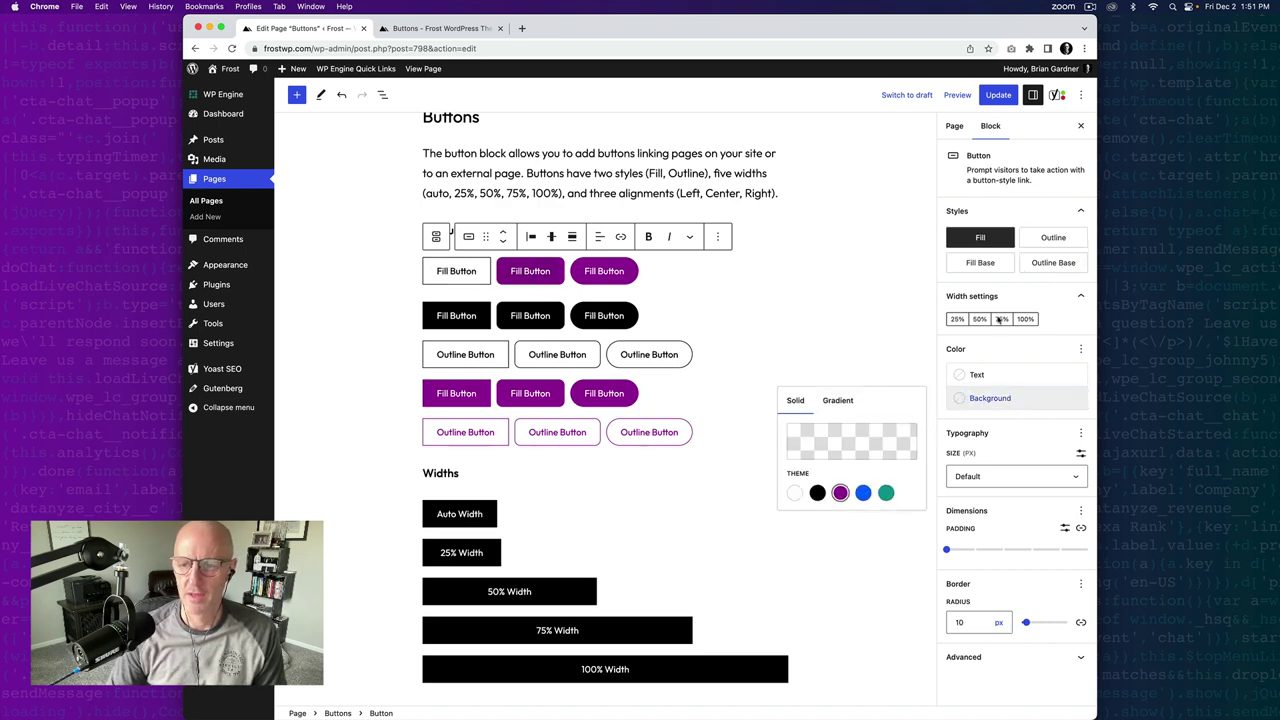
click(1053, 237)
click(980, 237)
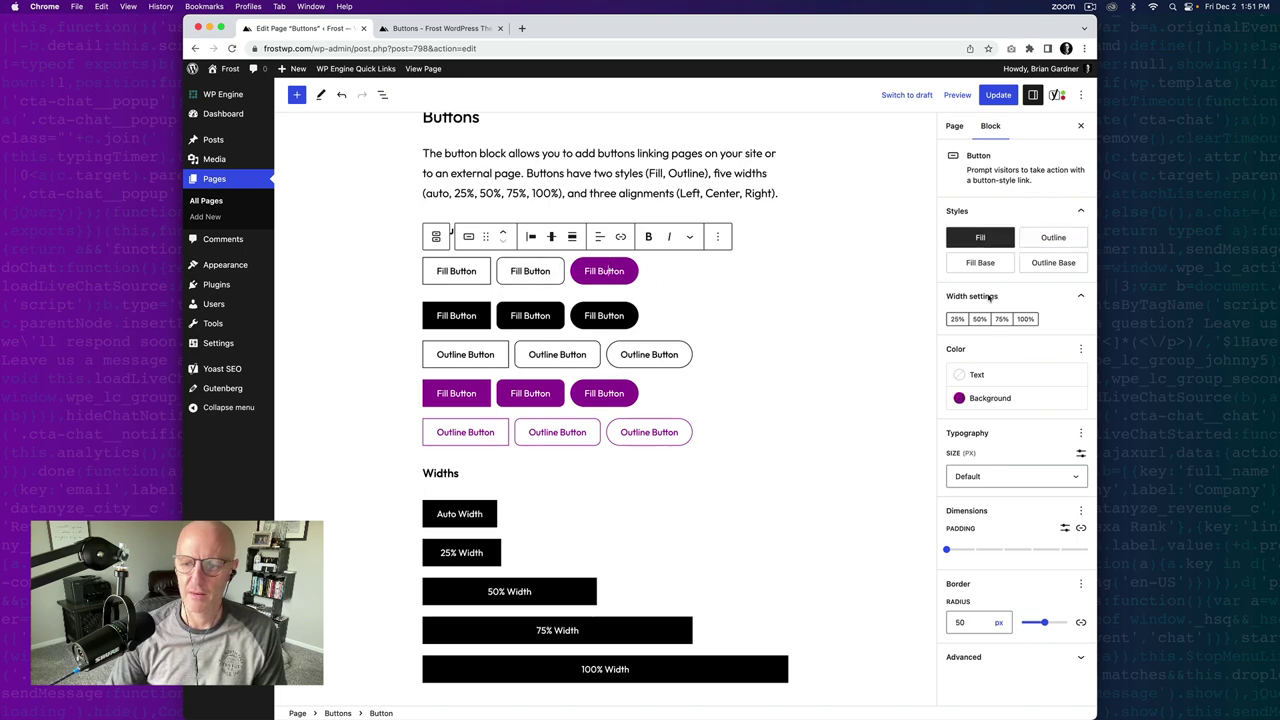
click(988, 398)
click(841, 493)
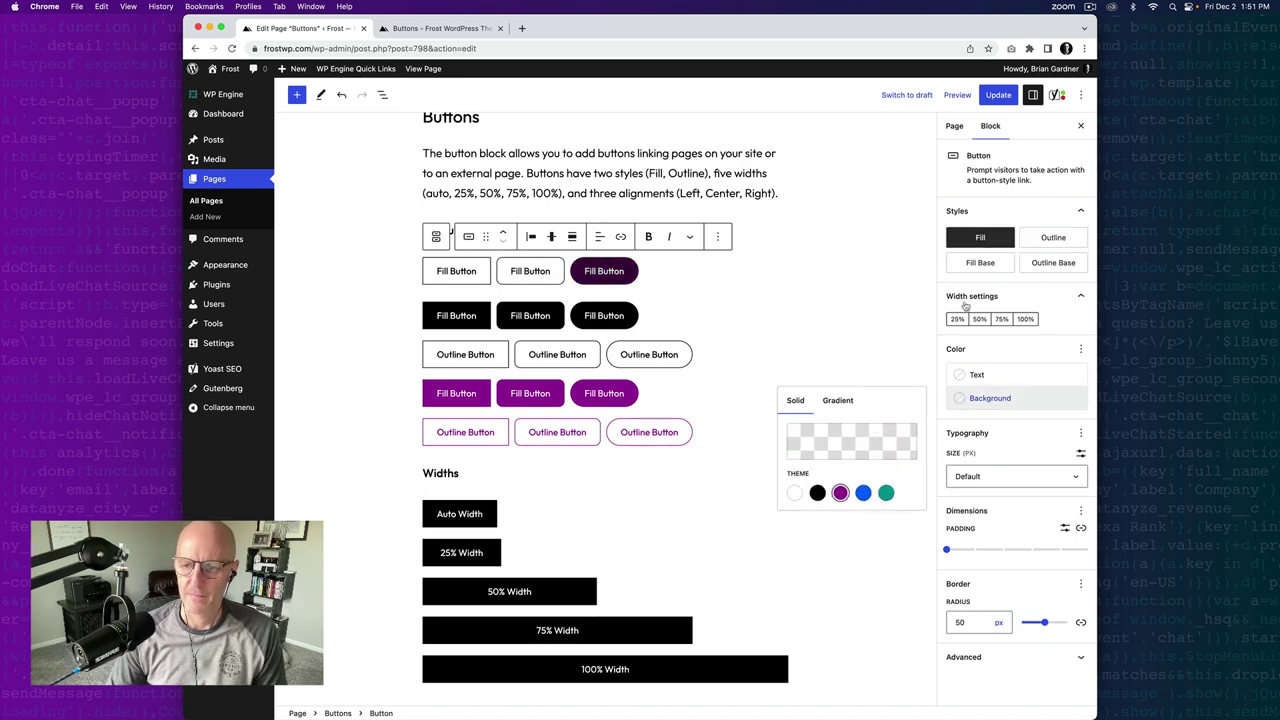
click(1043, 240)
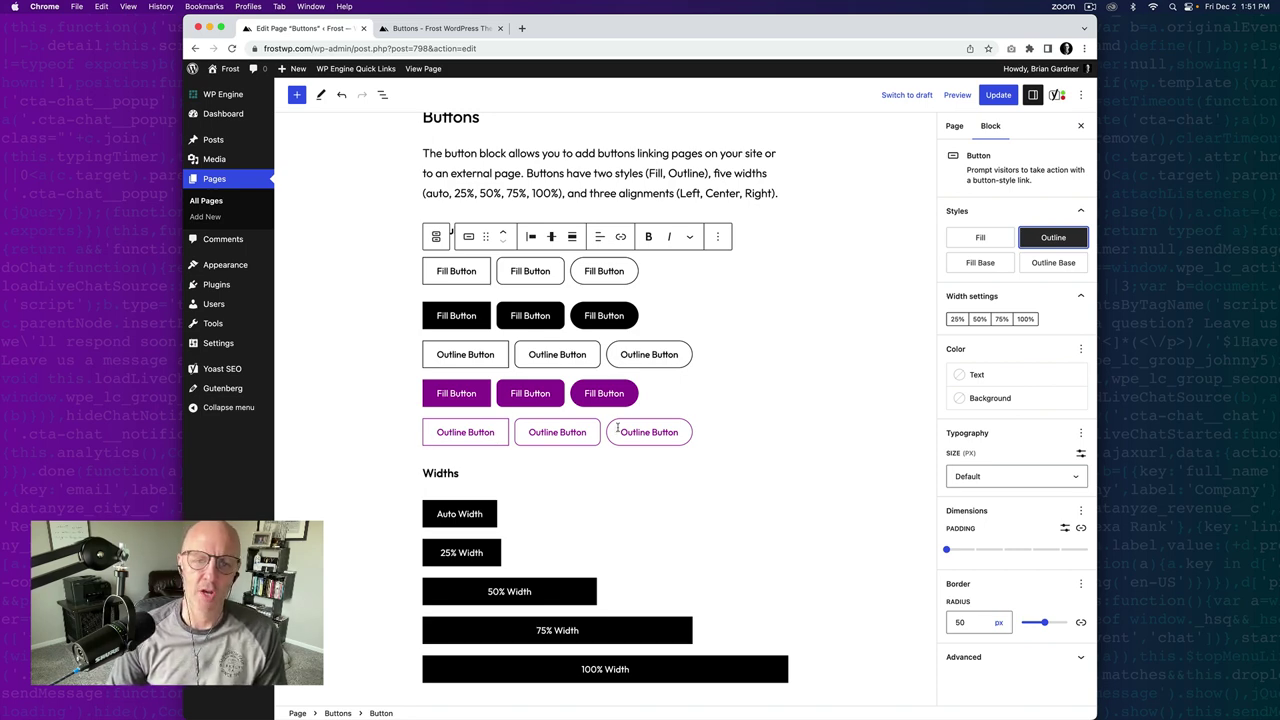
Set the text colour of all three top-row buttons to the purple Primary swatch
click(480, 272)
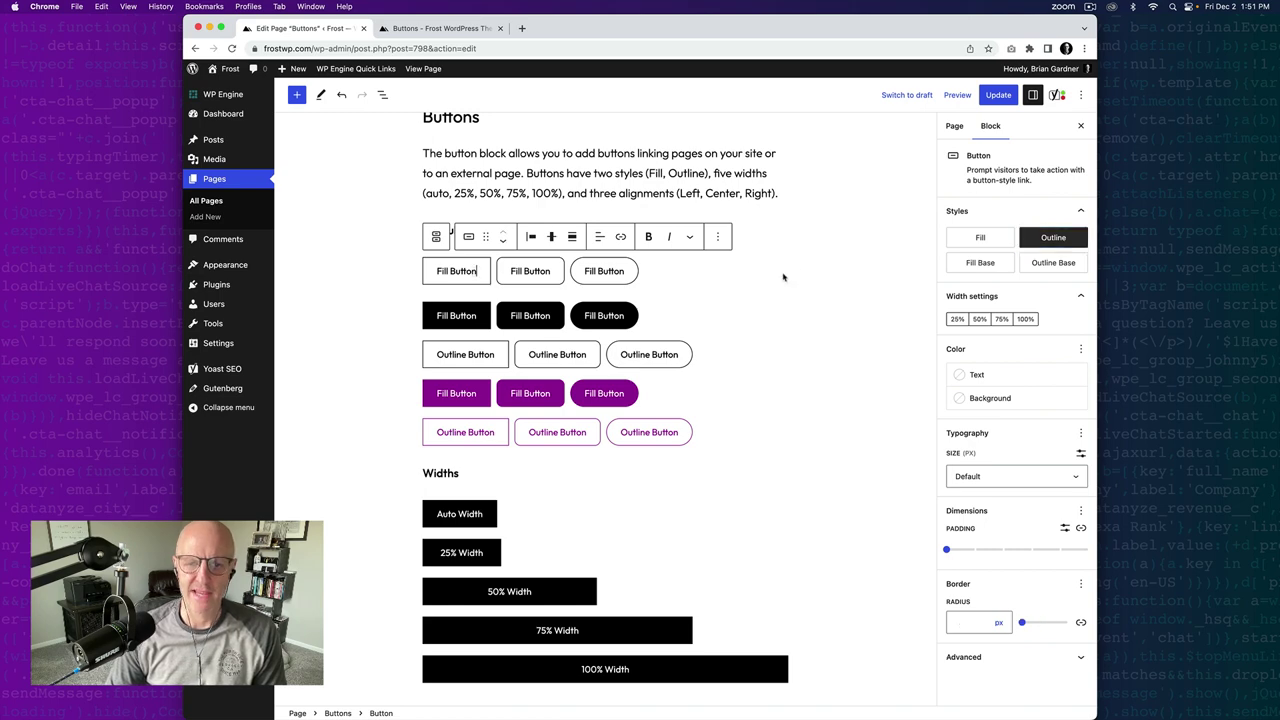
click(1005, 374)
click(840, 443)
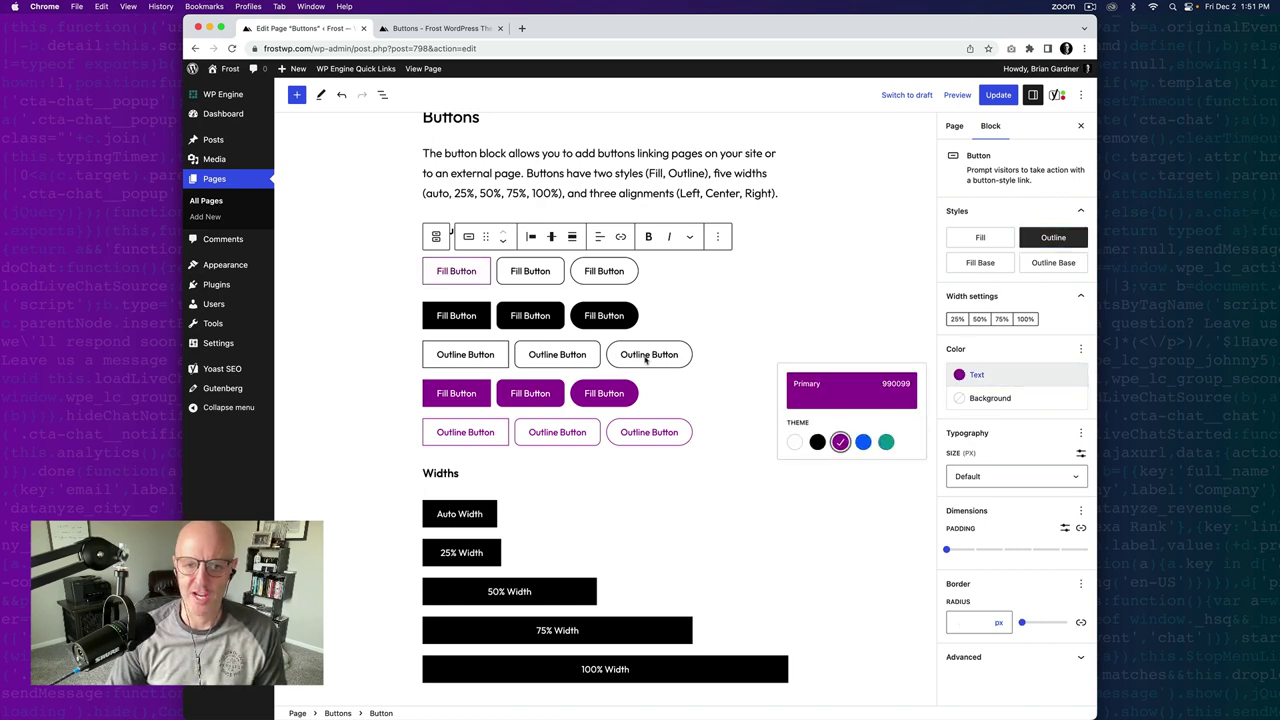
click(960, 335)
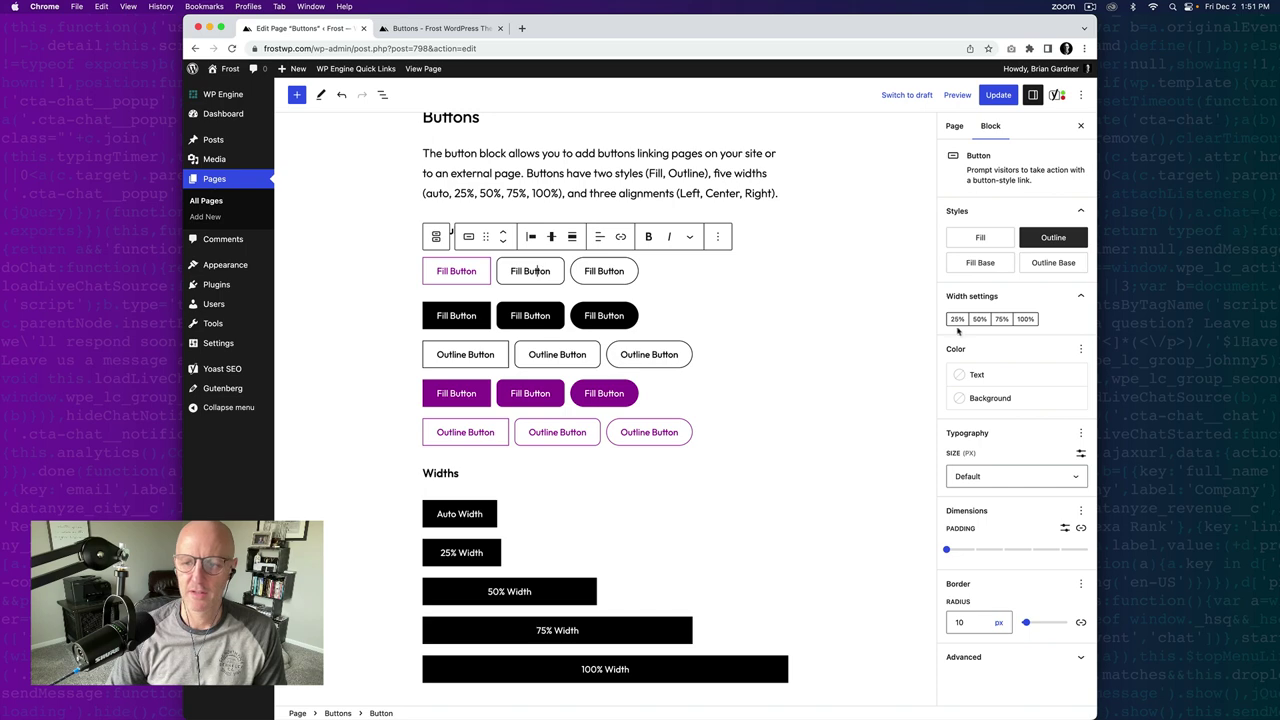
click(990, 375)
click(840, 442)
click(604, 271)
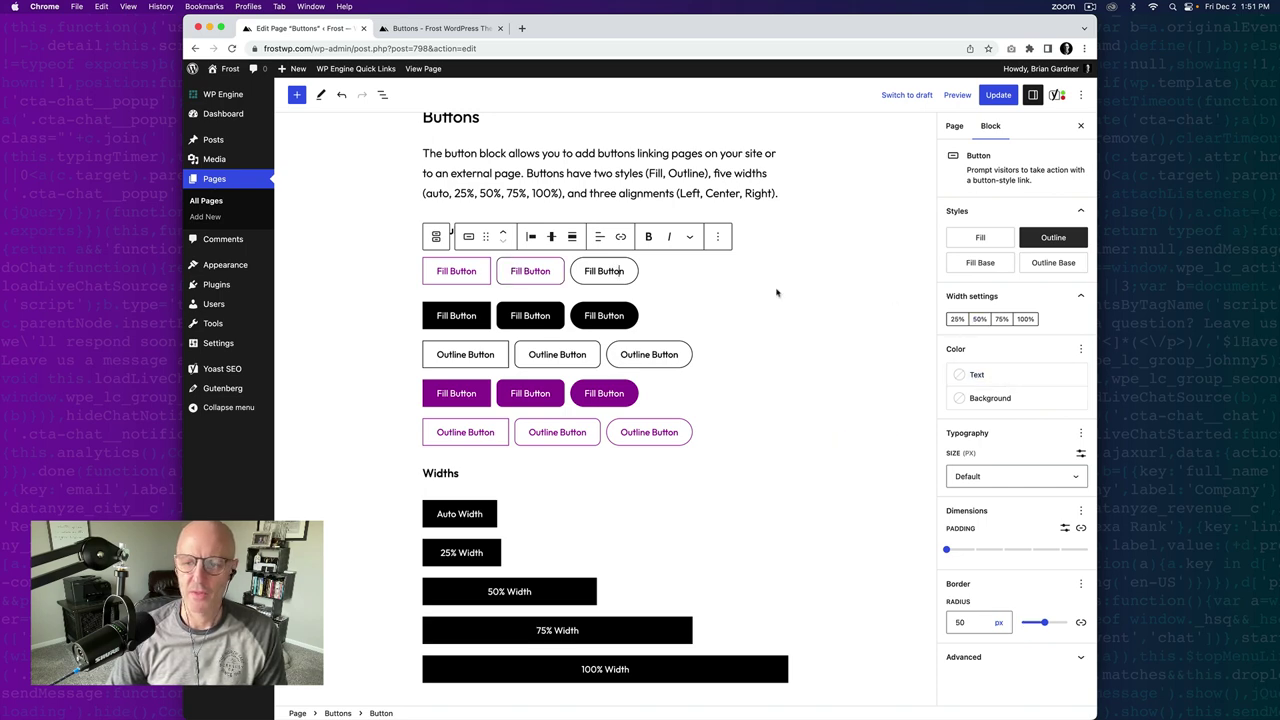
click(1000, 375)
click(840, 443)
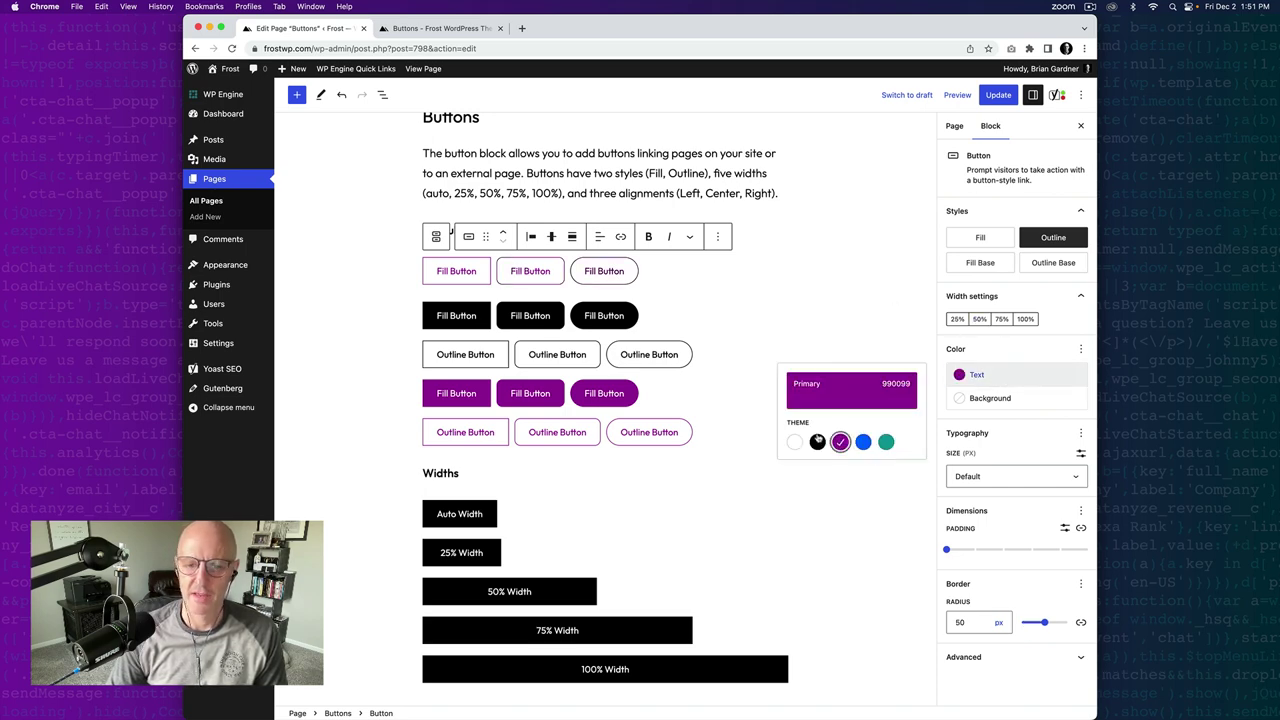
scroll(714, 380, down, 3)
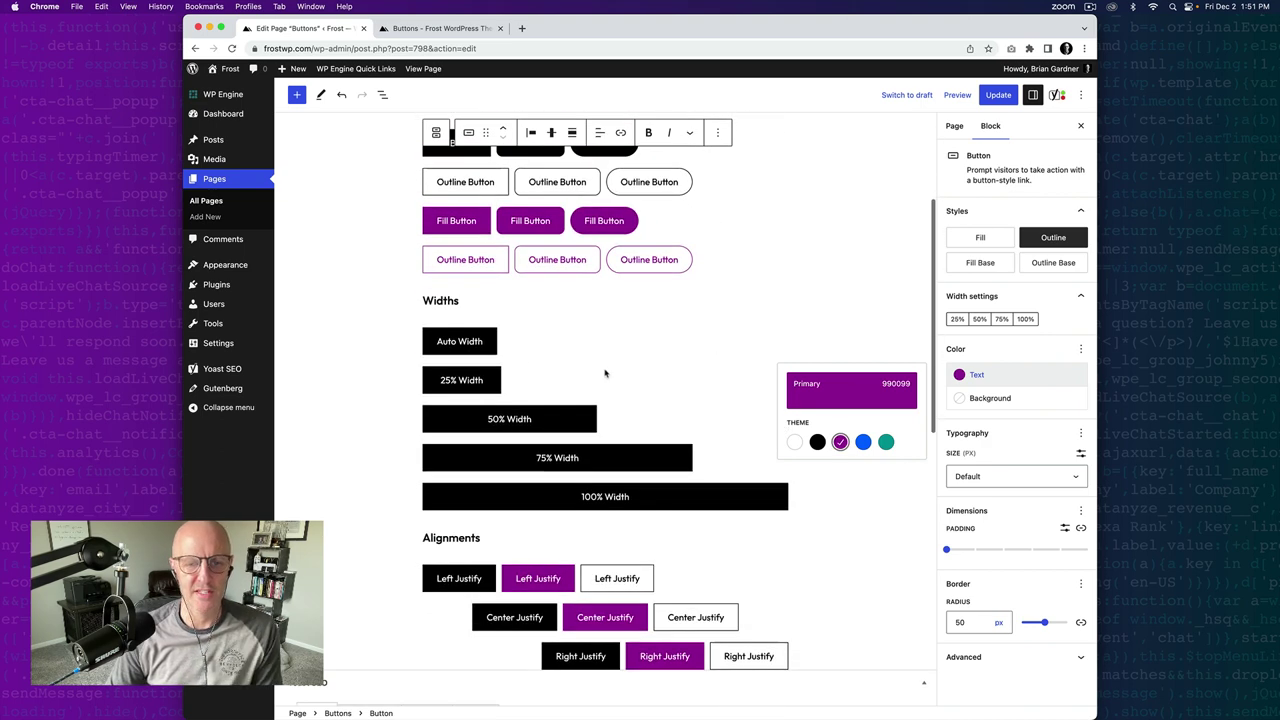
click(476, 338)
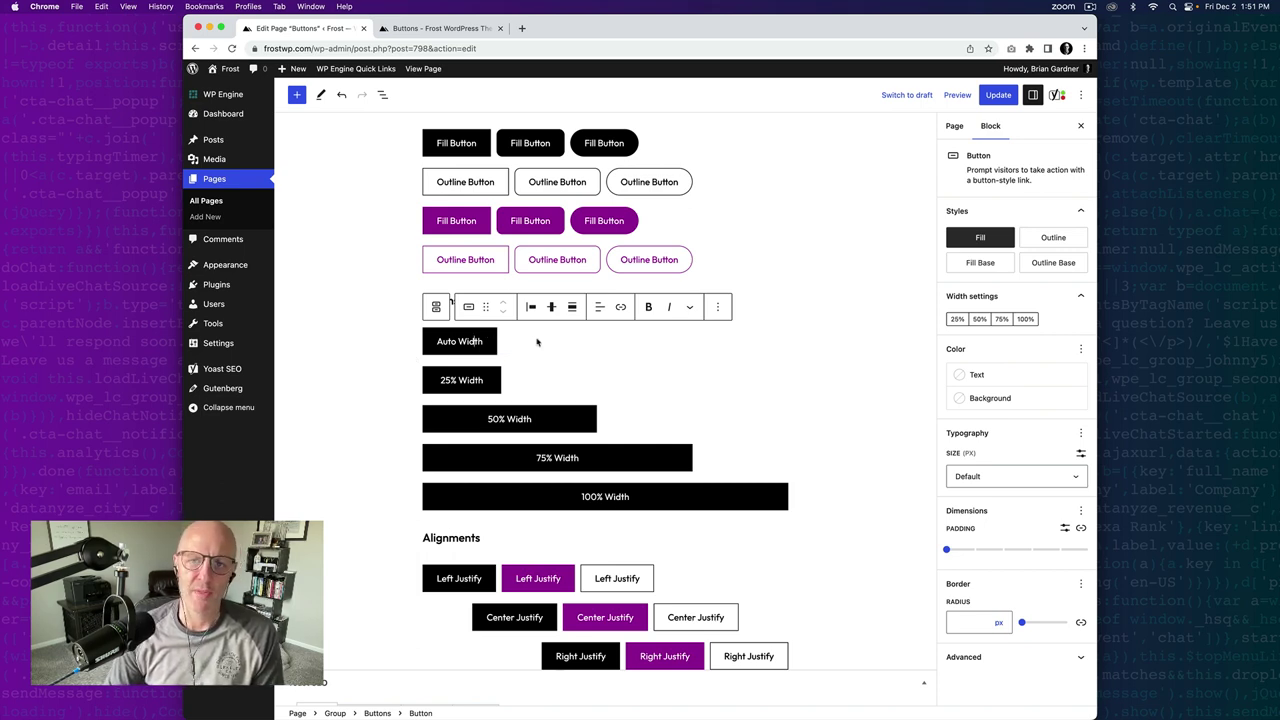
click(481, 379)
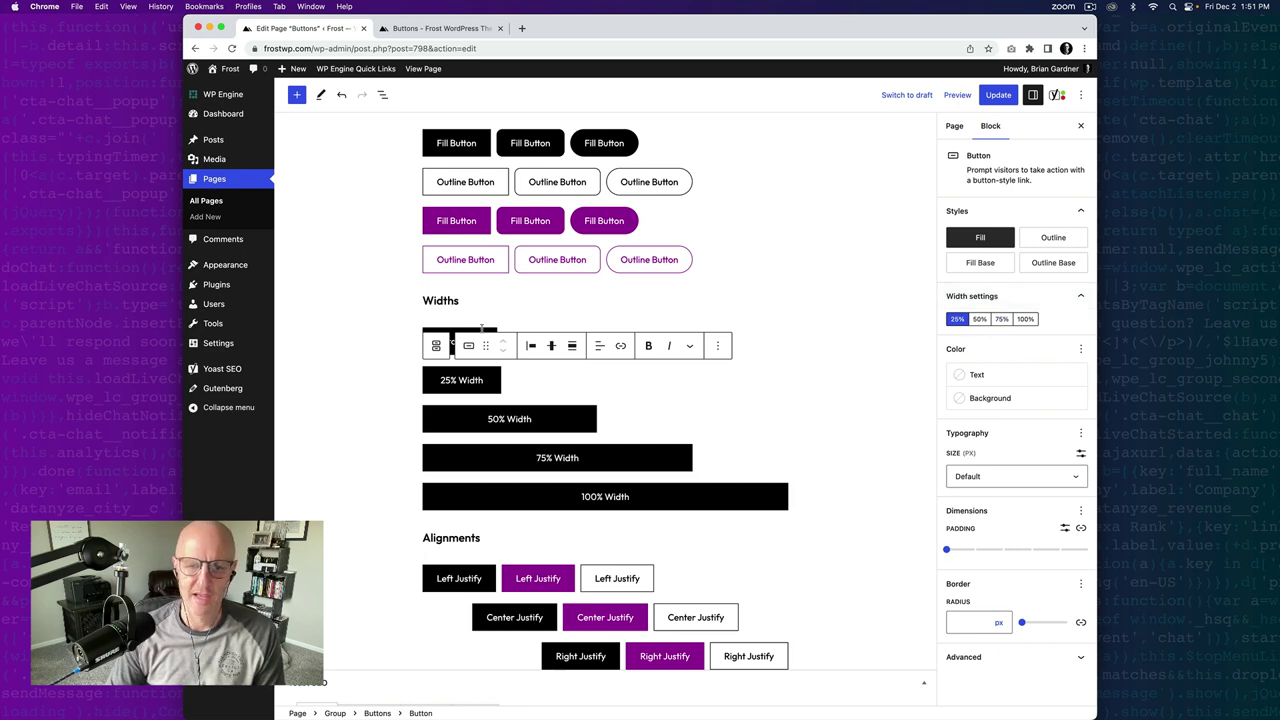
click(450, 331)
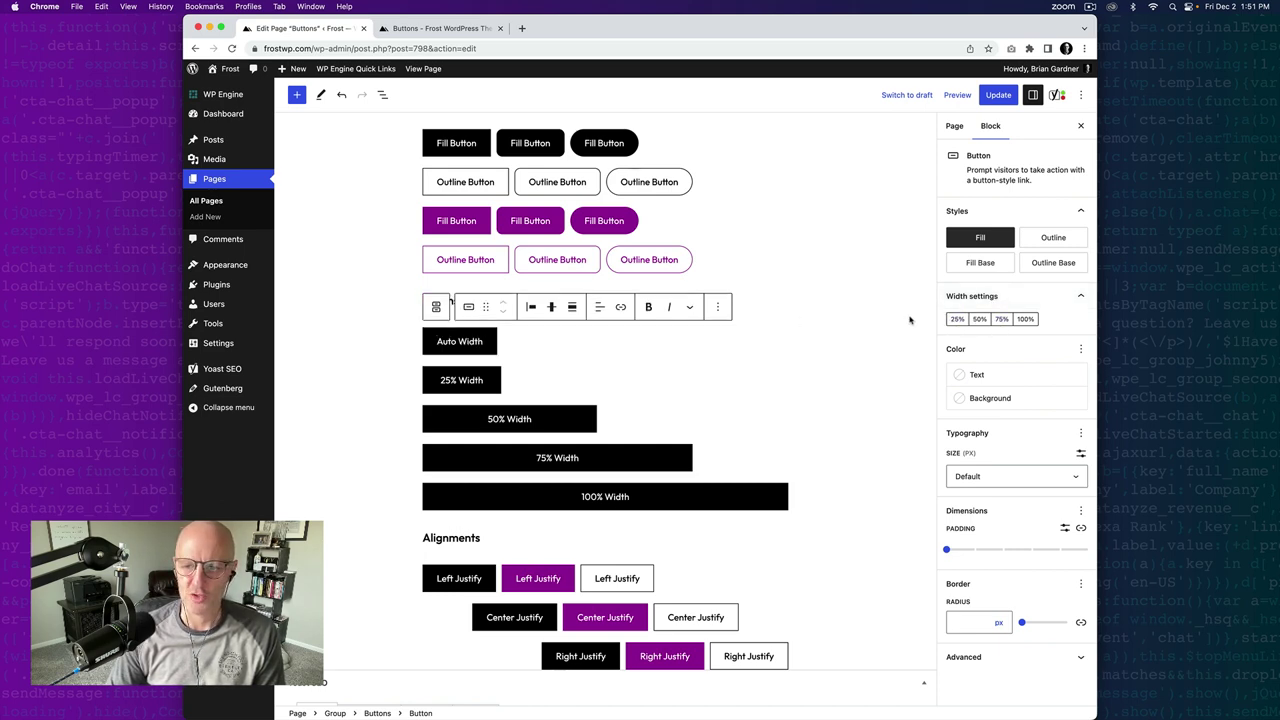
click(957, 320)
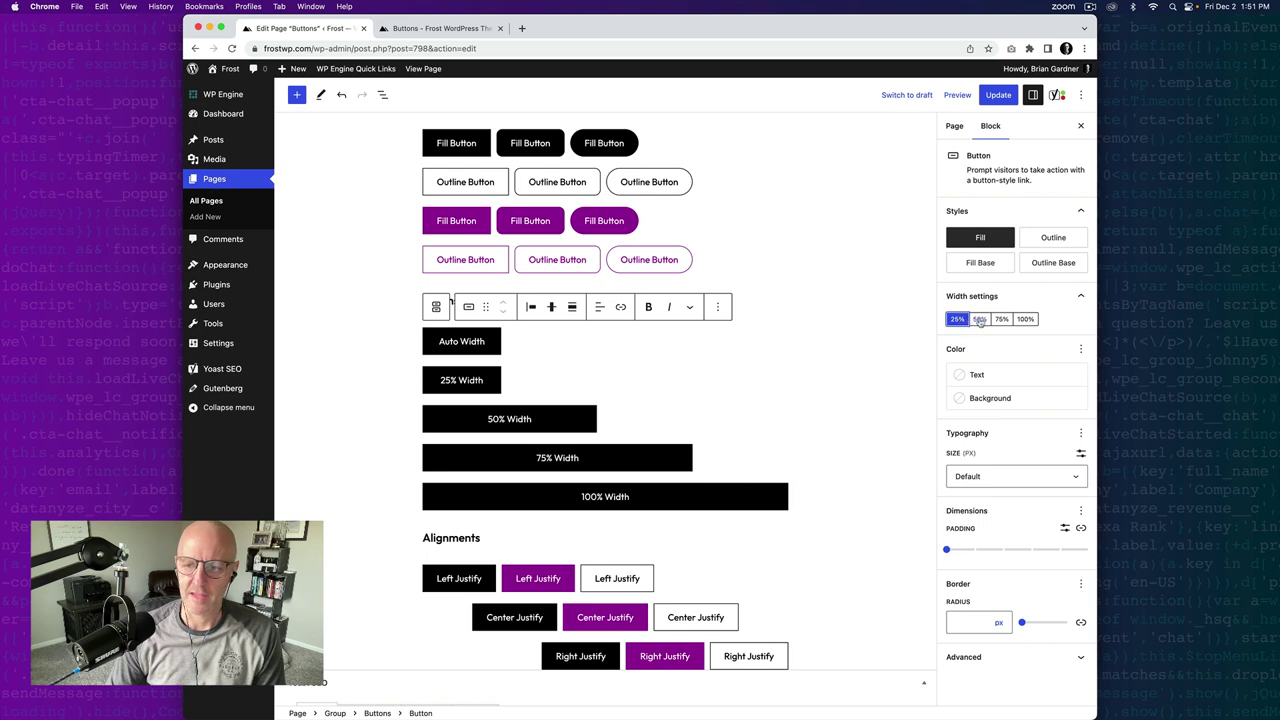
click(979, 319)
click(1003, 320)
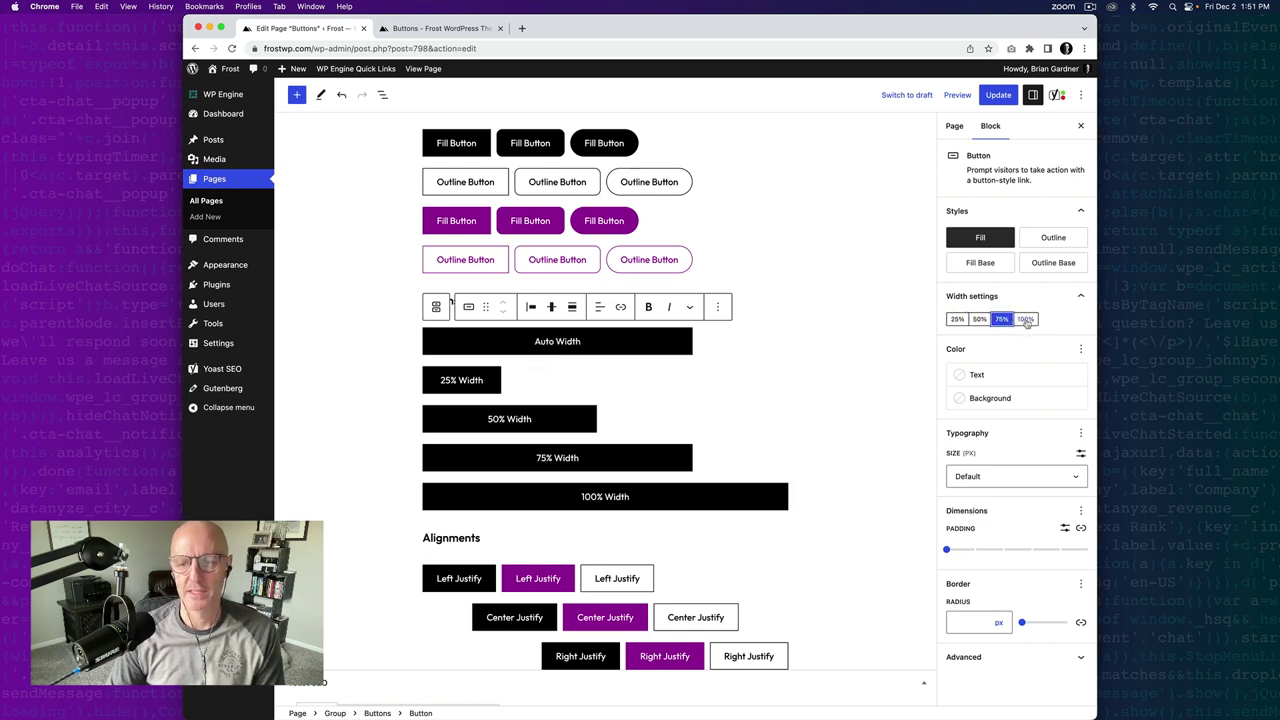
click(1025, 319)
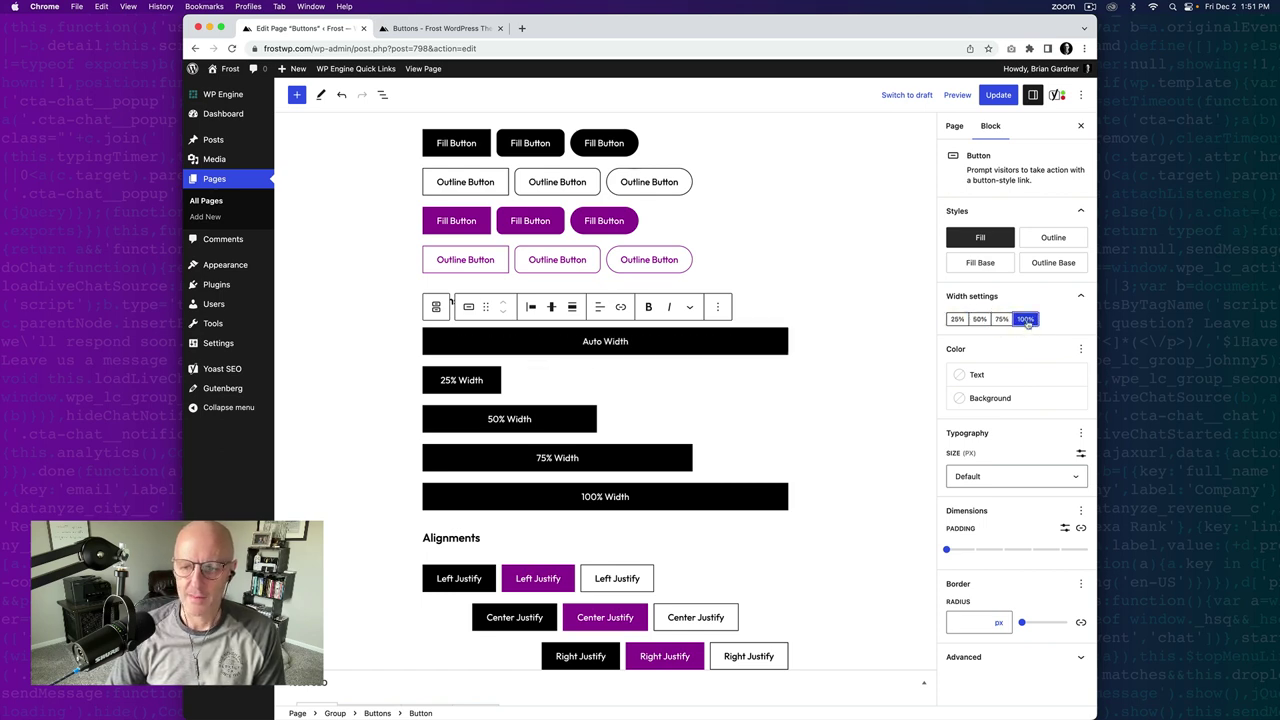
click(1026, 320)
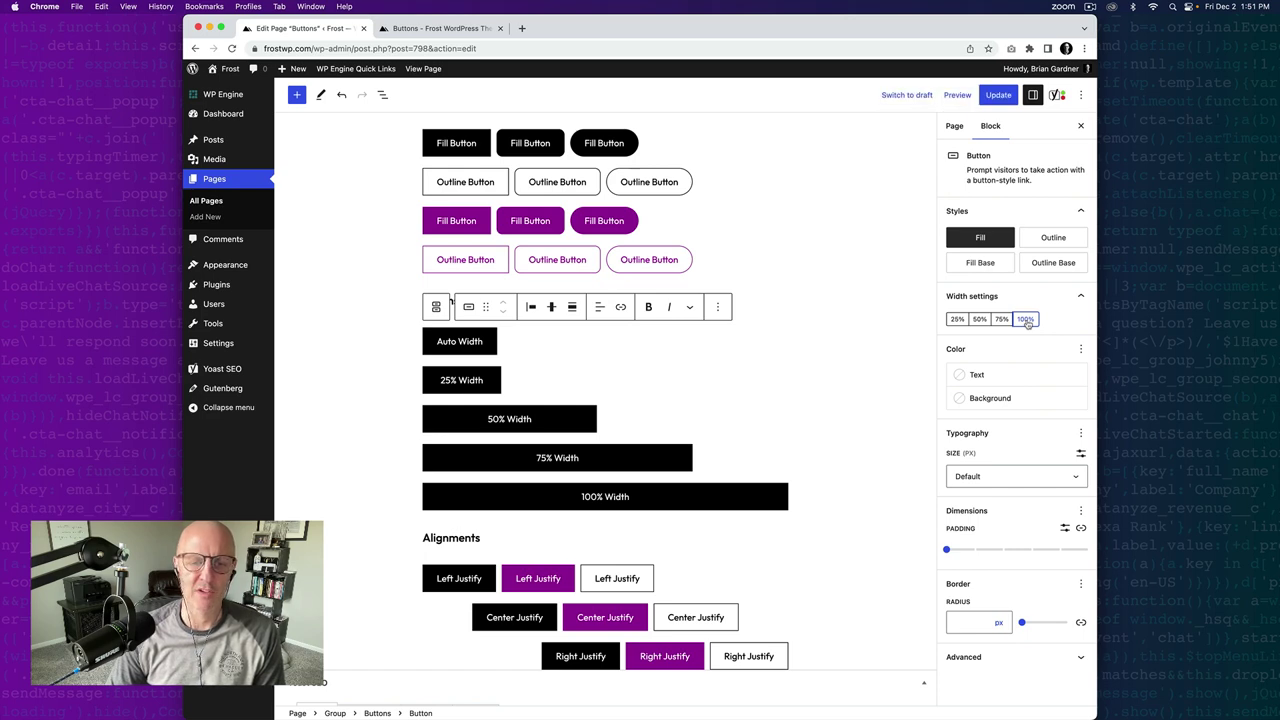
scroll(580, 417, down, 5)
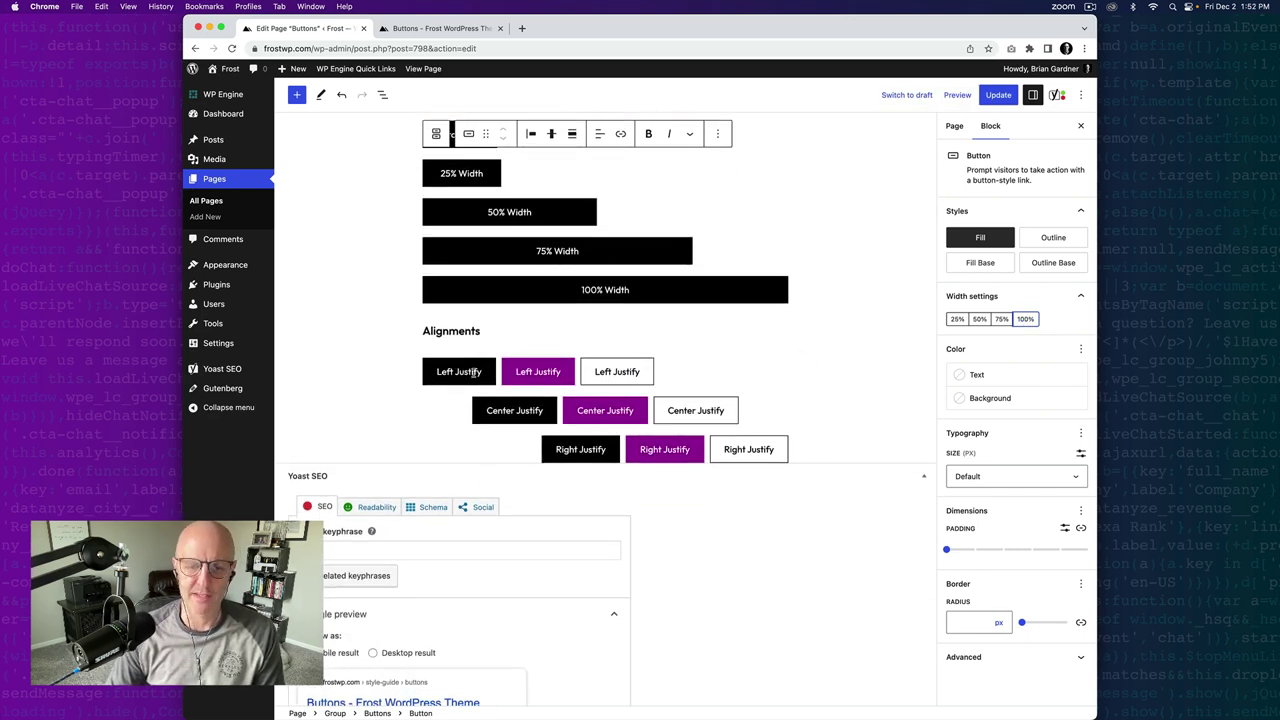
click(526, 412)
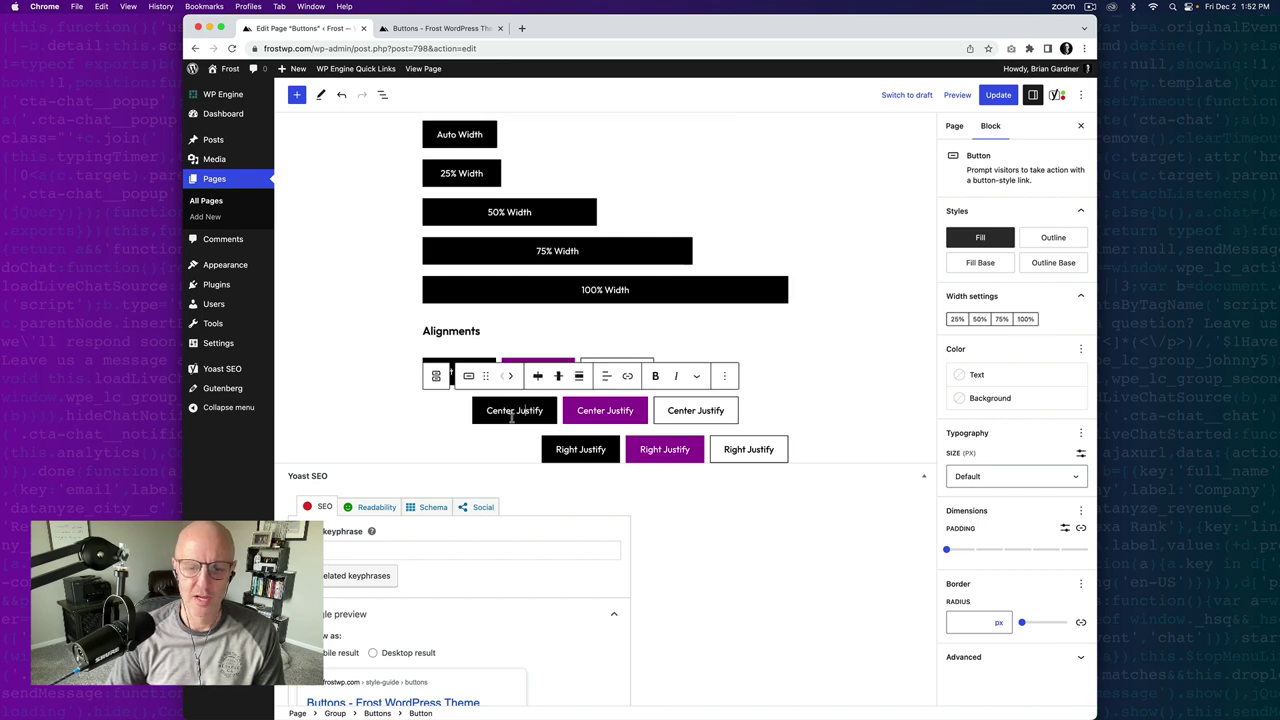
click(742, 418)
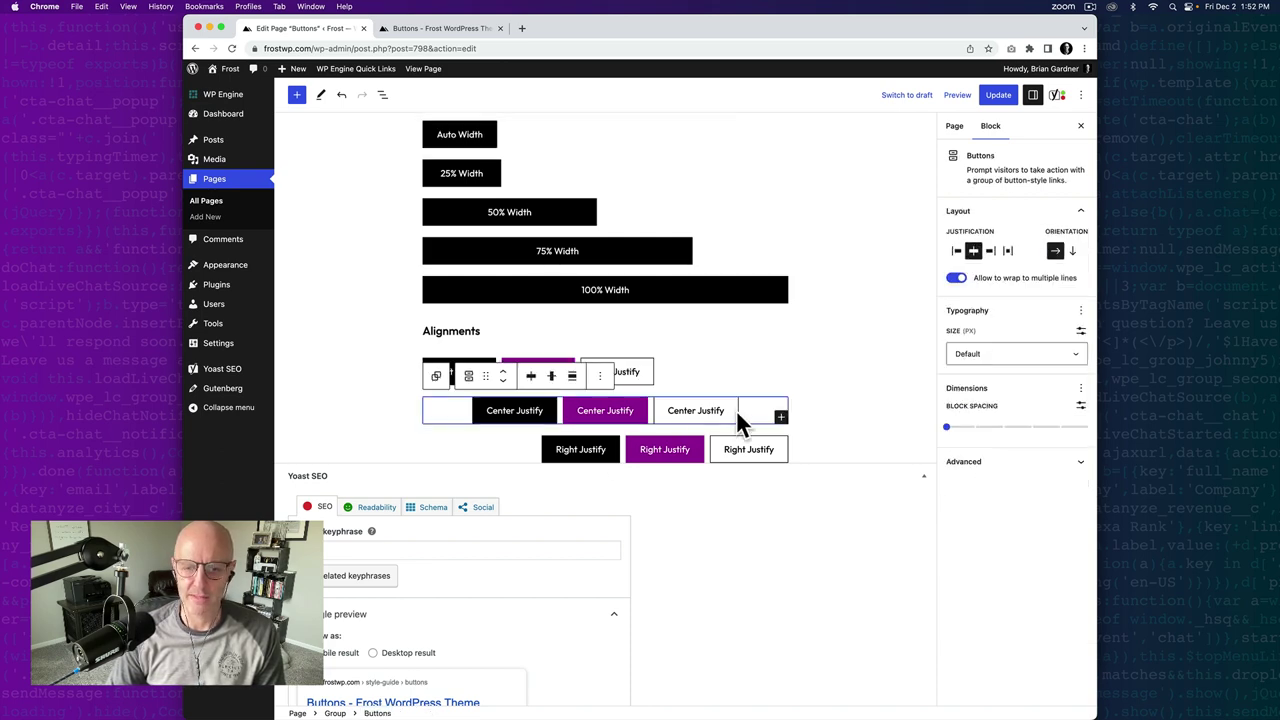
click(532, 377)
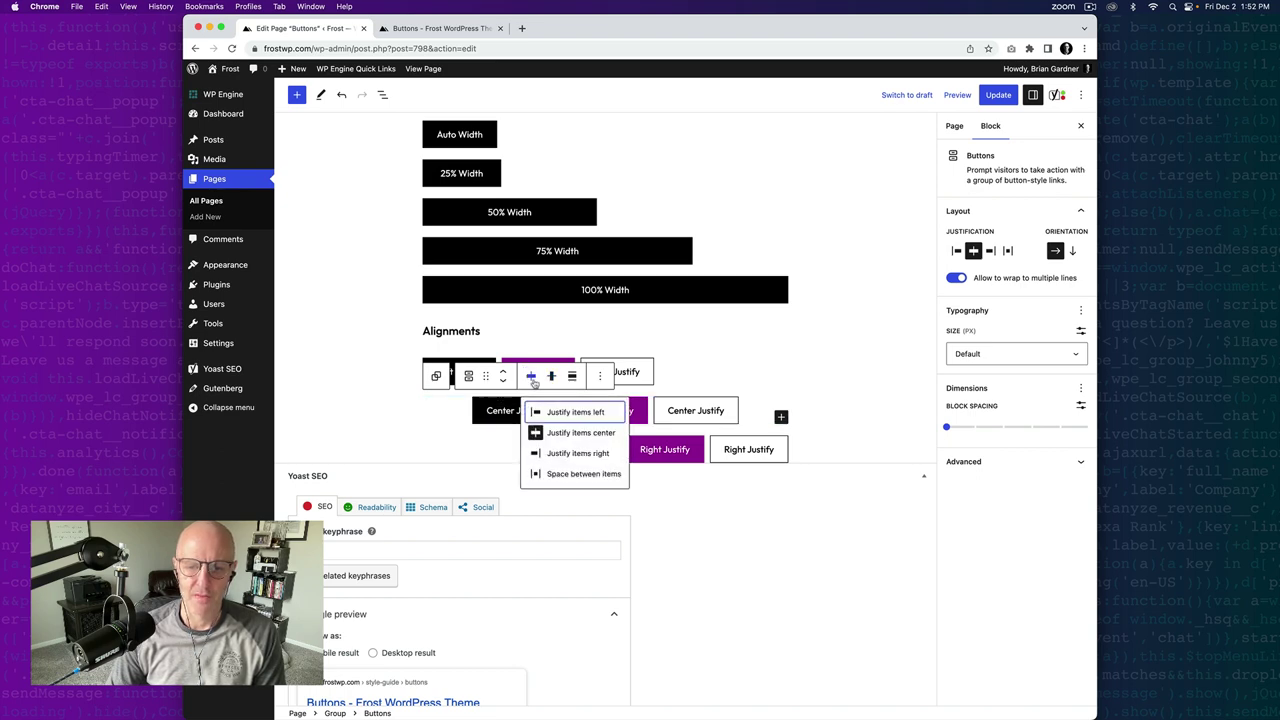
click(585, 455)
click(537, 379)
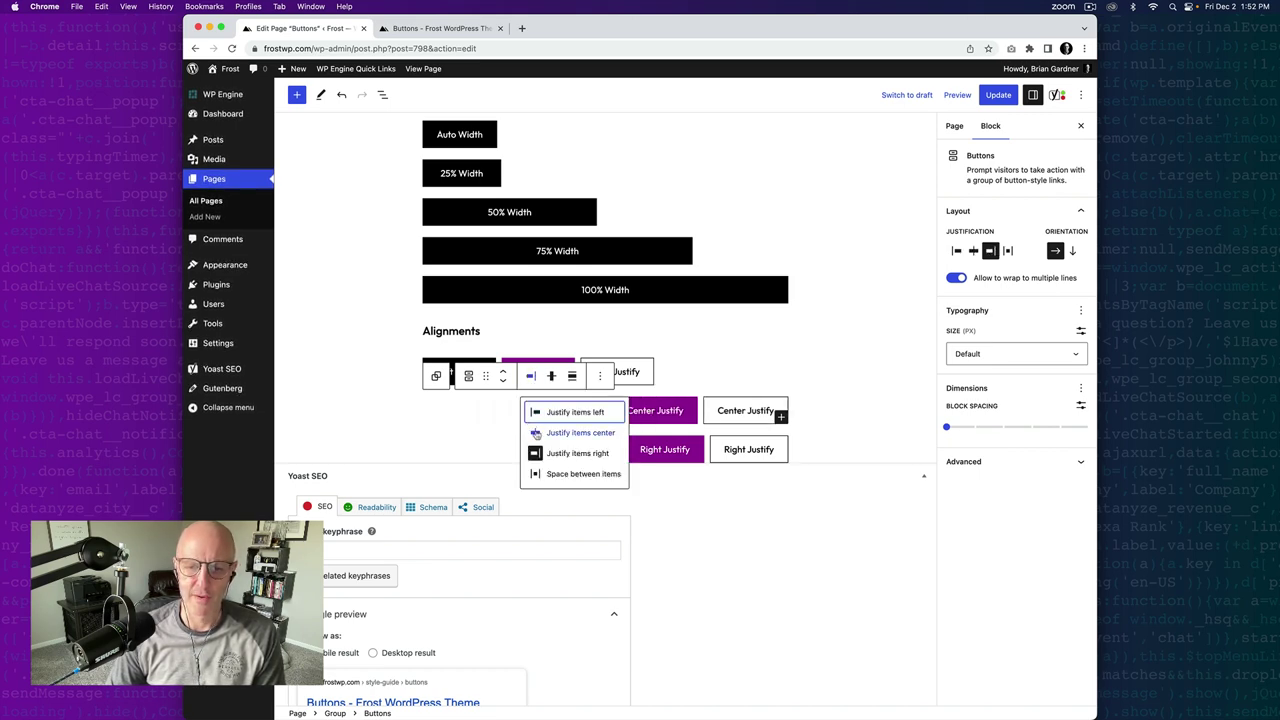
click(537, 414)
click(530, 386)
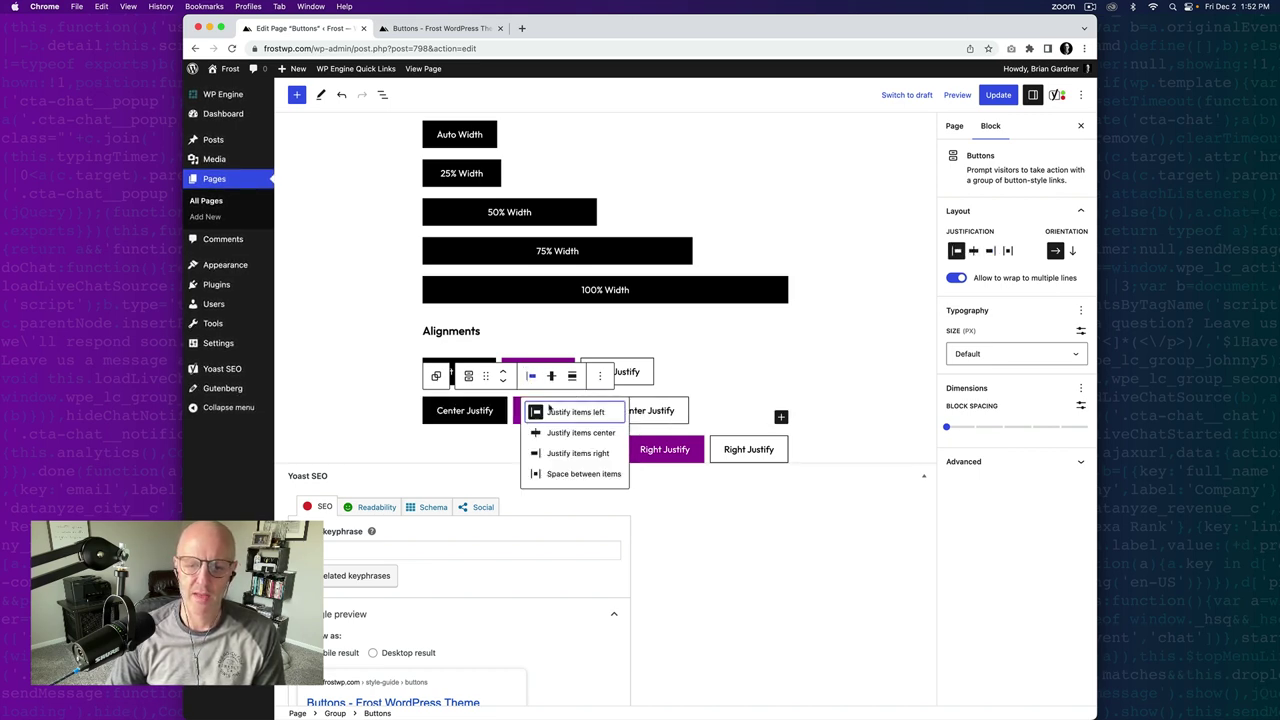
click(572, 433)
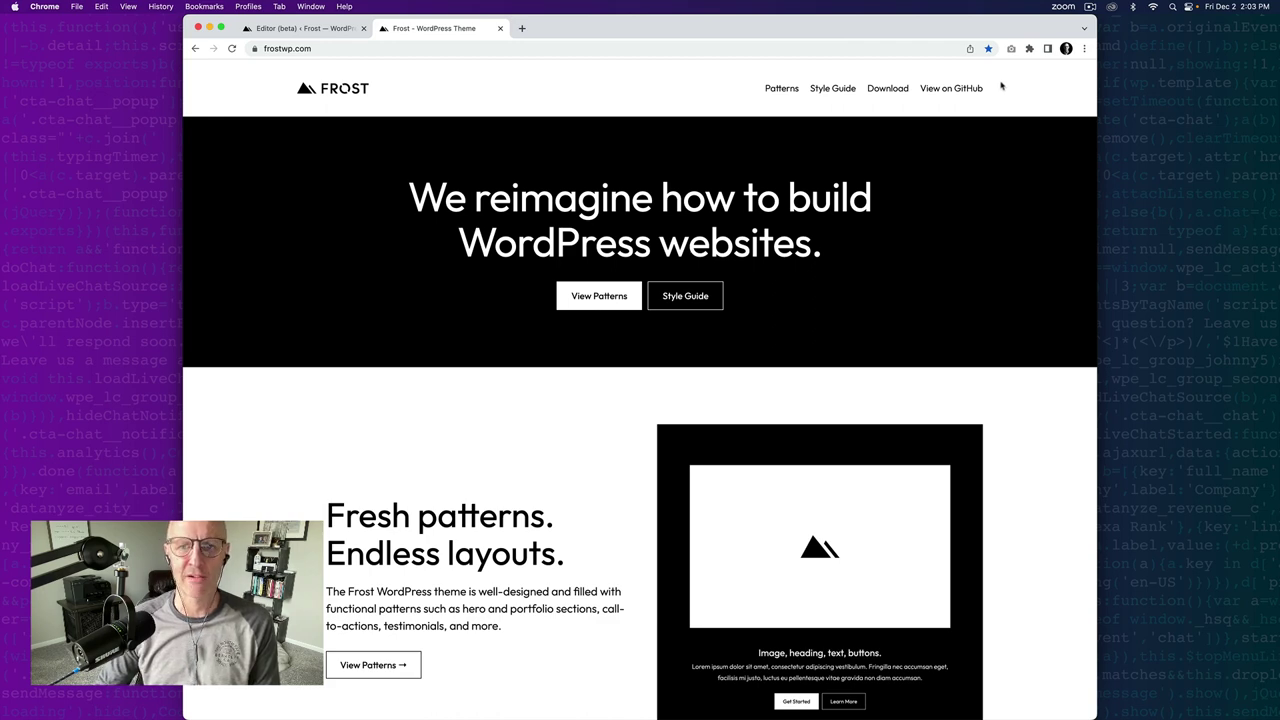
Add an Outline-style 'Call to Action' button after the header navigation and save the site
click(299, 29)
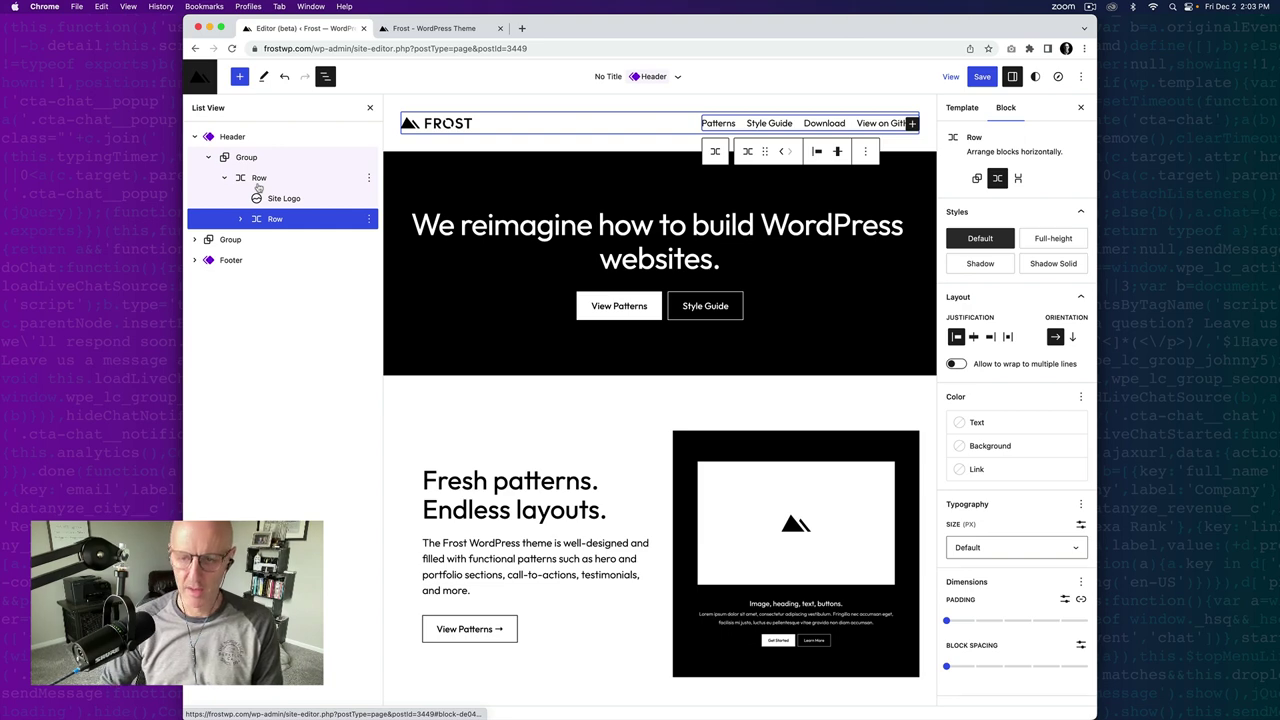
click(911, 122)
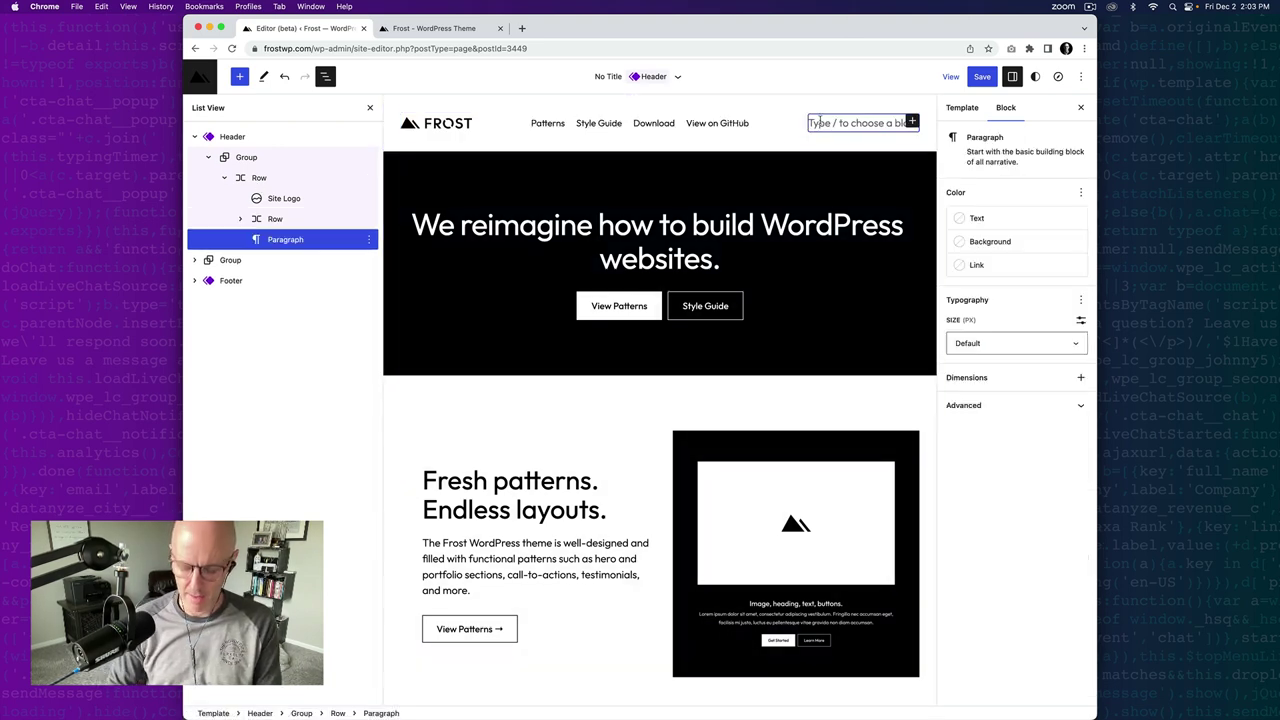
text(/butt)
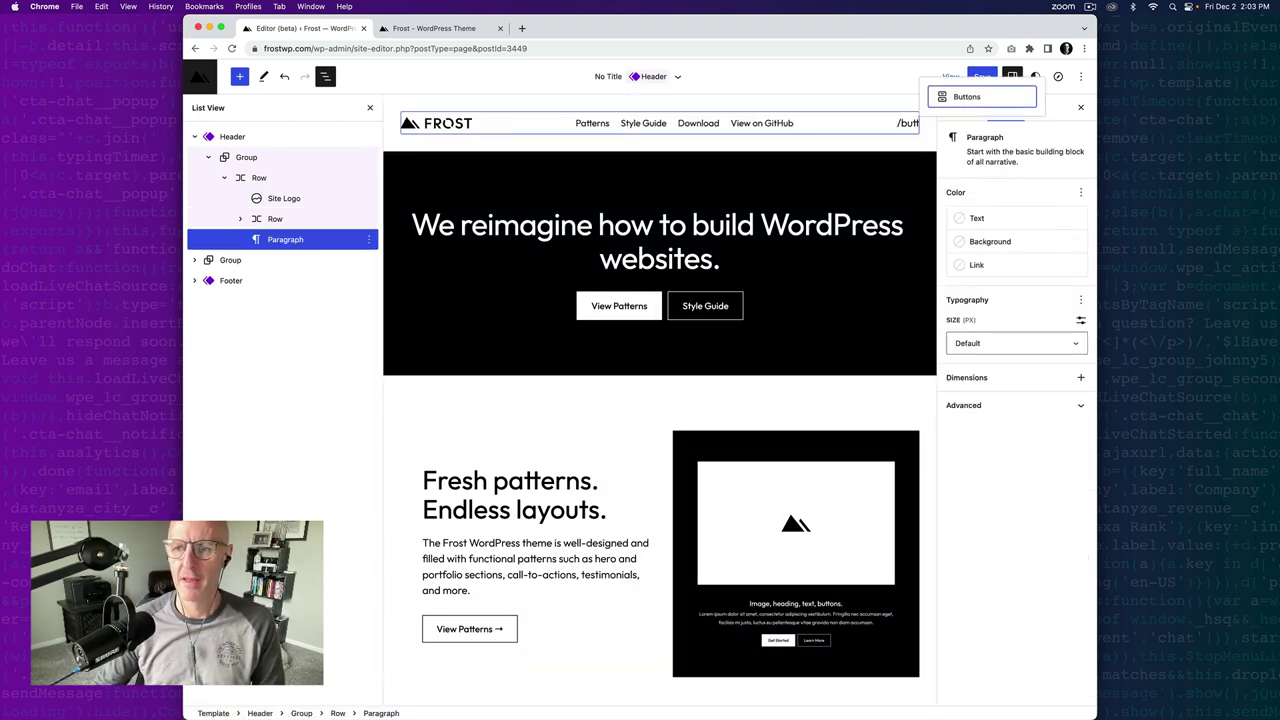
click(967, 96)
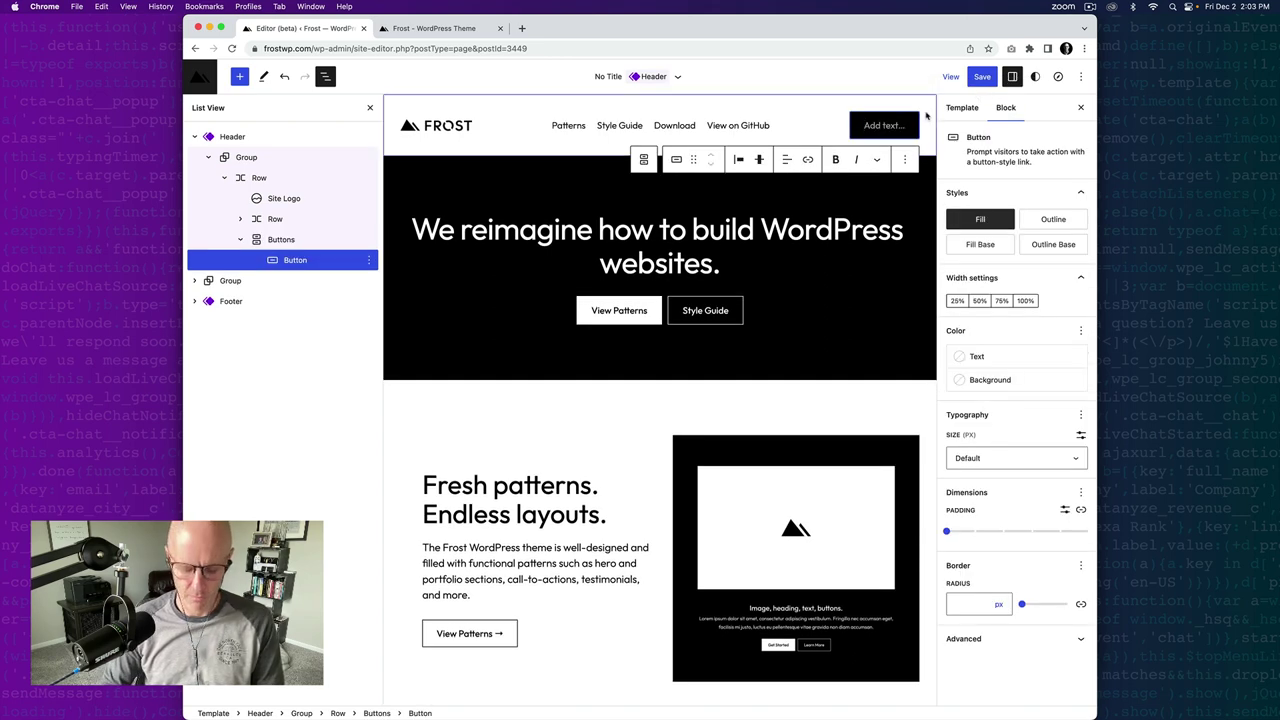
text(Call to)
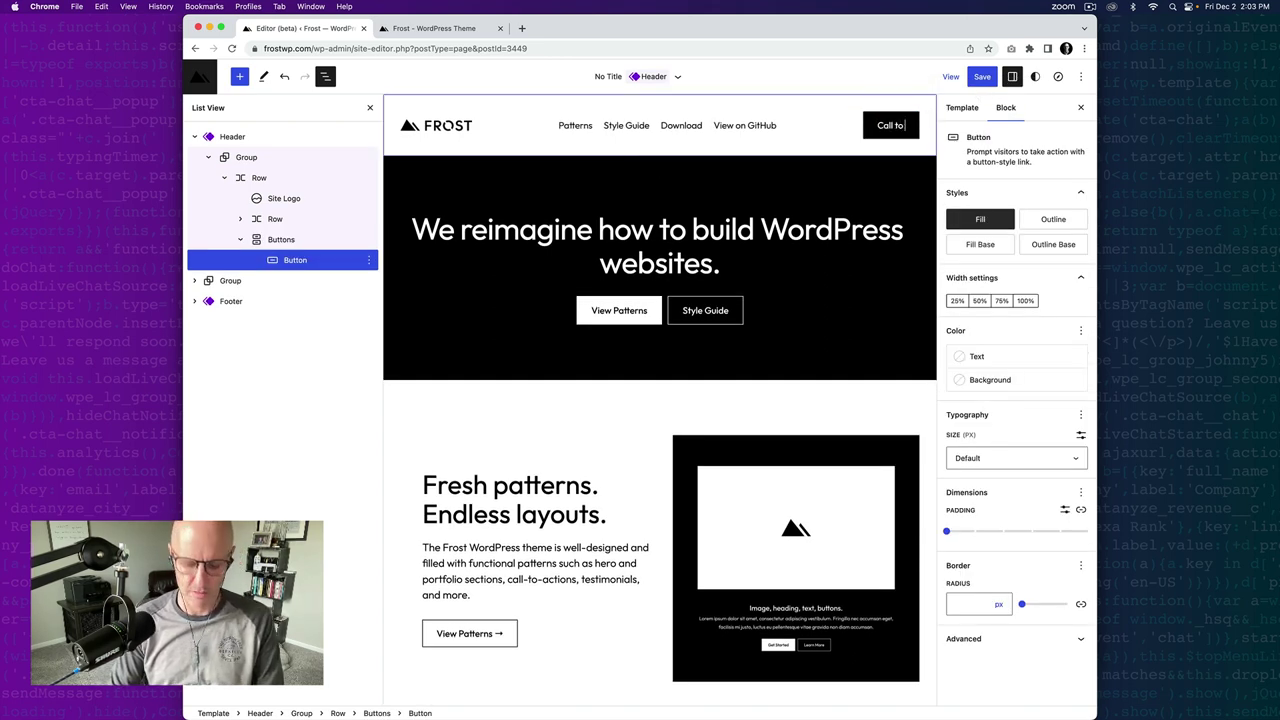
text( Action)
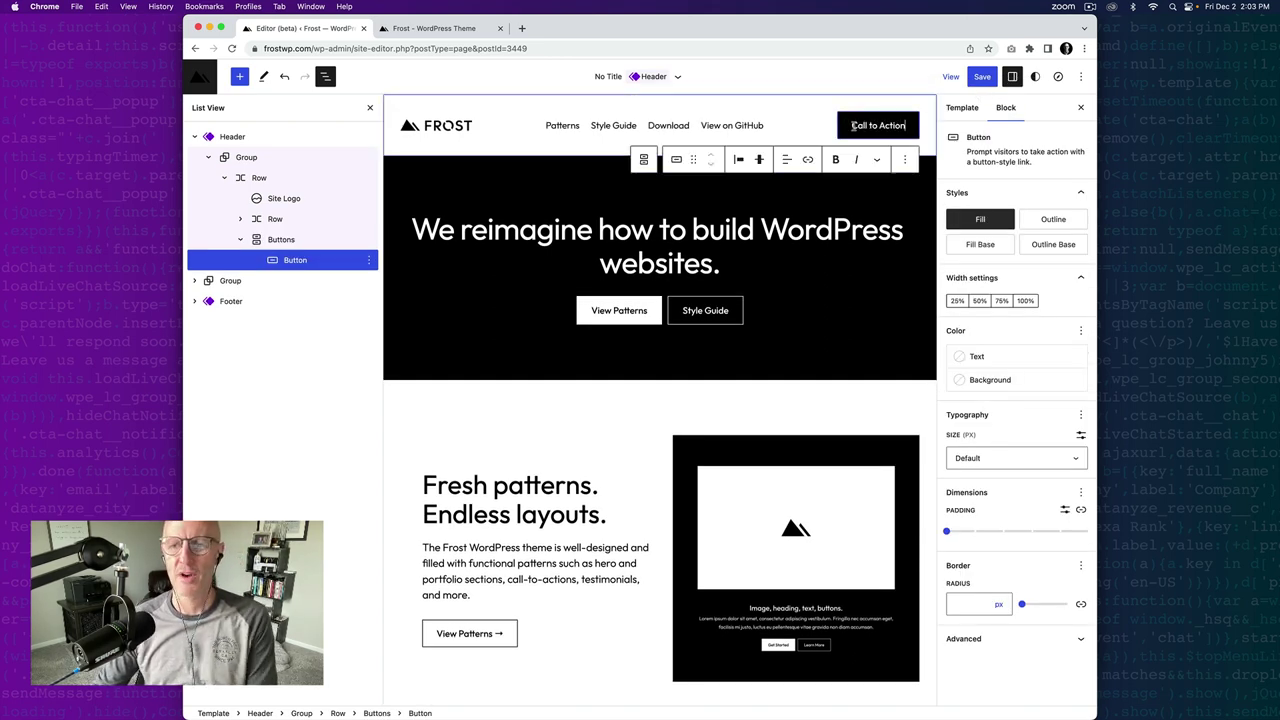
click(1053, 219)
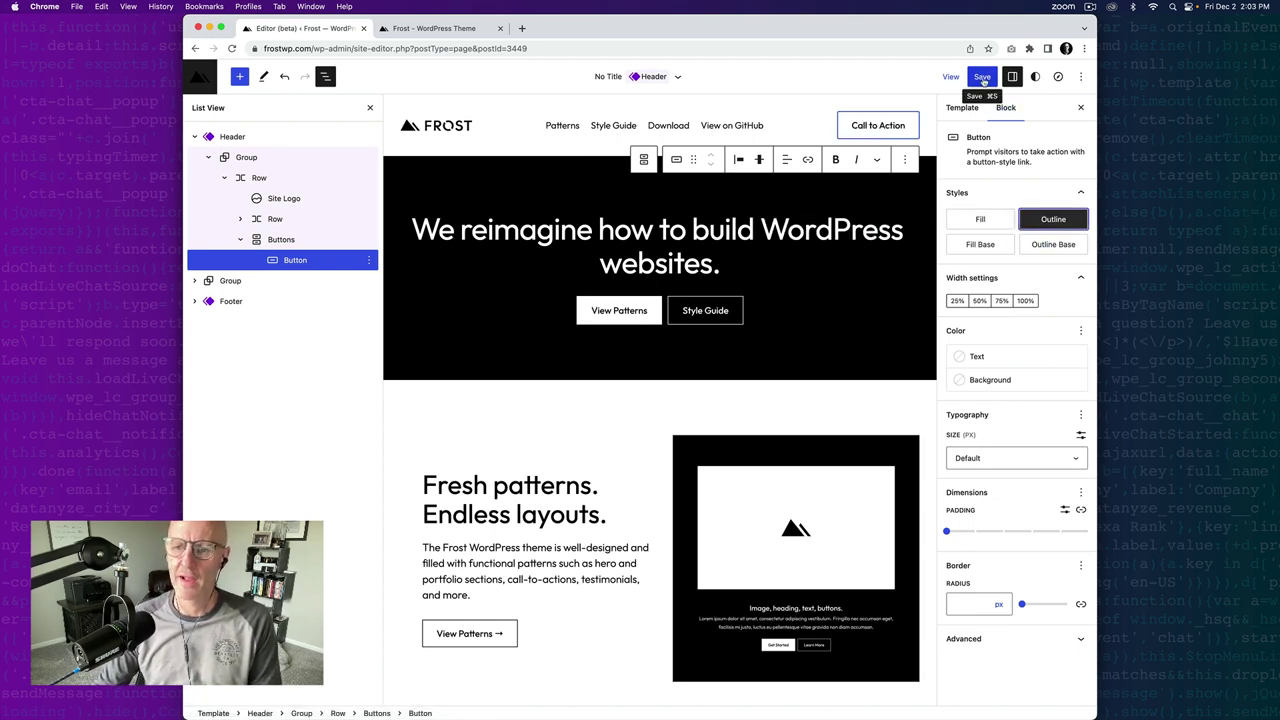
click(982, 78)
click(983, 80)
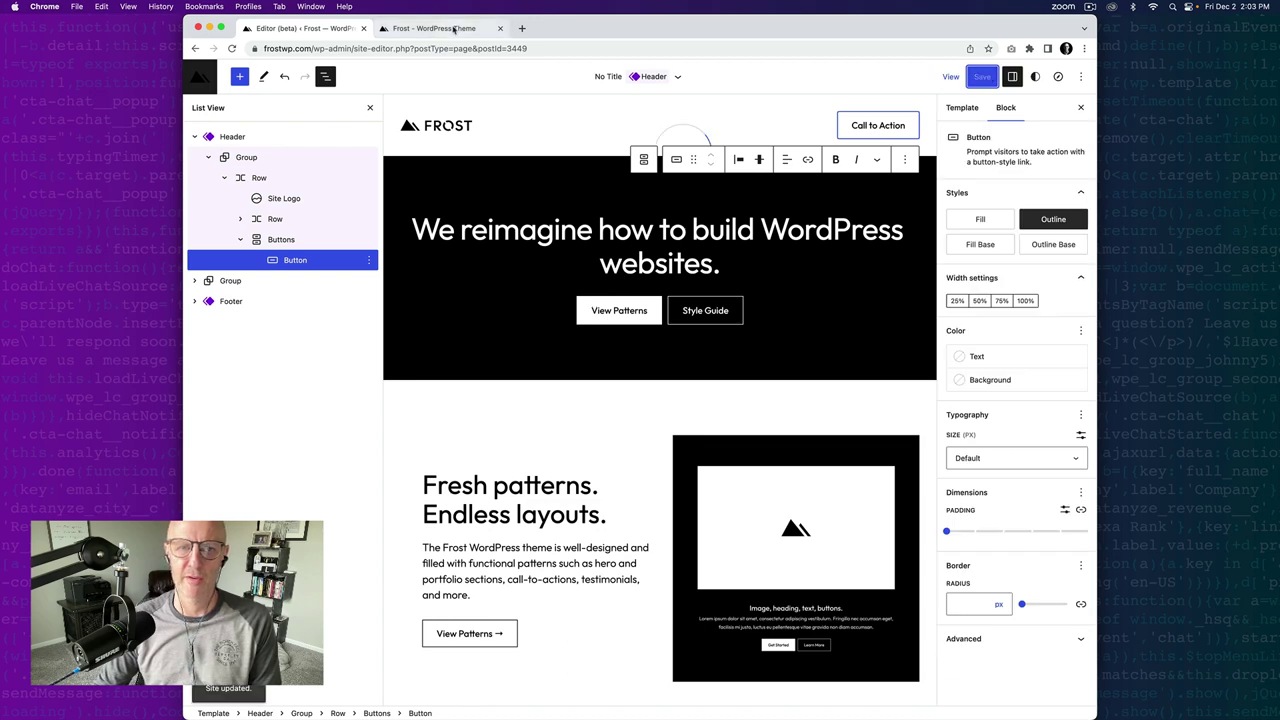
Bring the live Frost site tab forward and reload it with Cmd+R
click(454, 30)
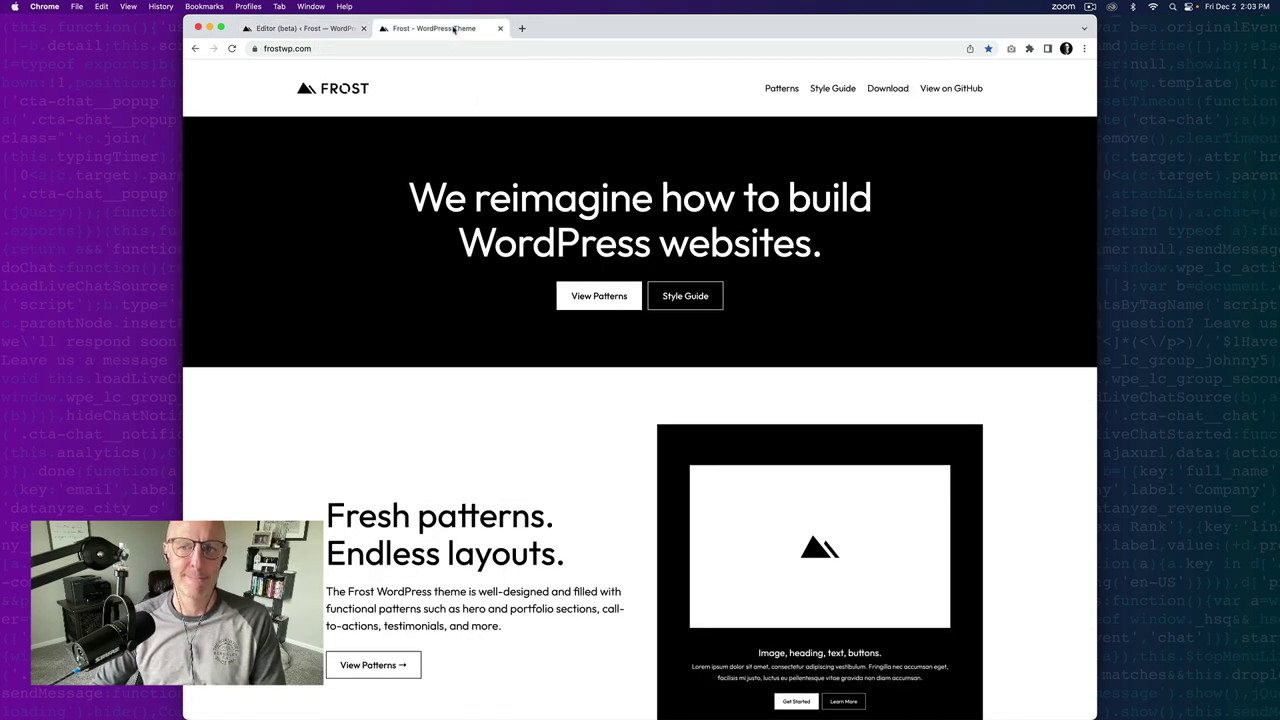
key(super+r)
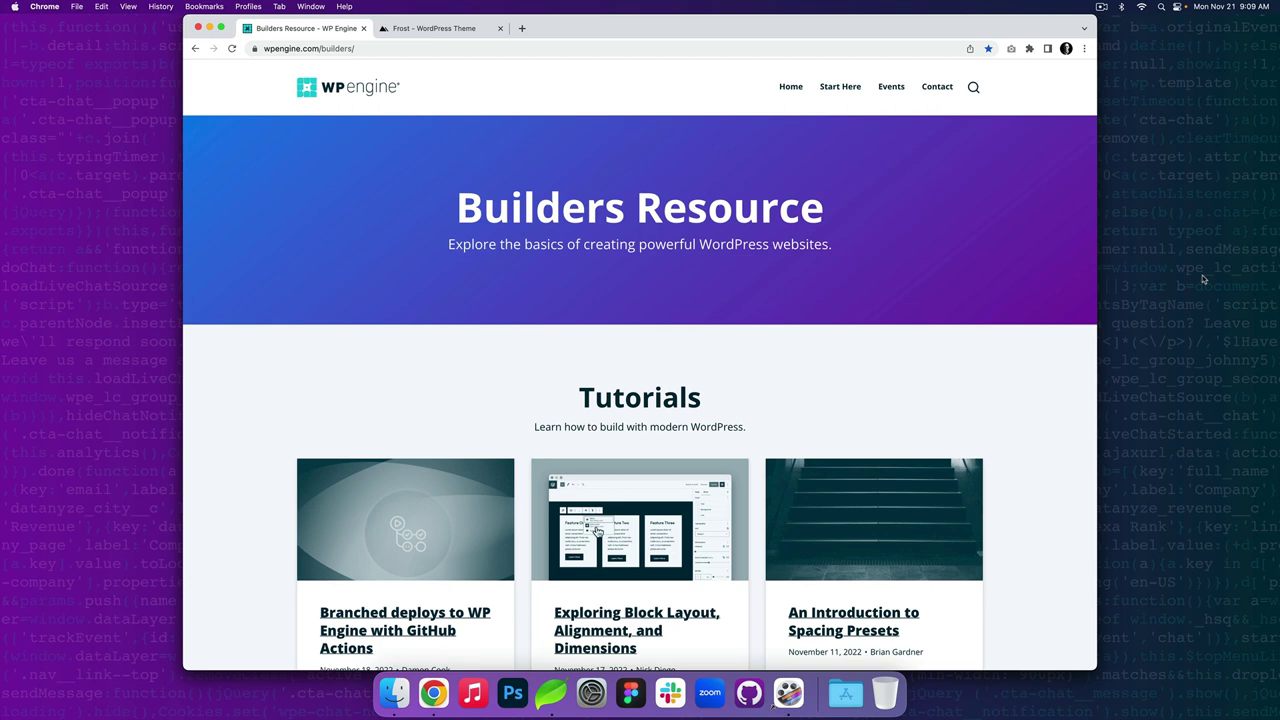
Switch back to the Frost – WordPress Theme homepage tab
click(459, 29)
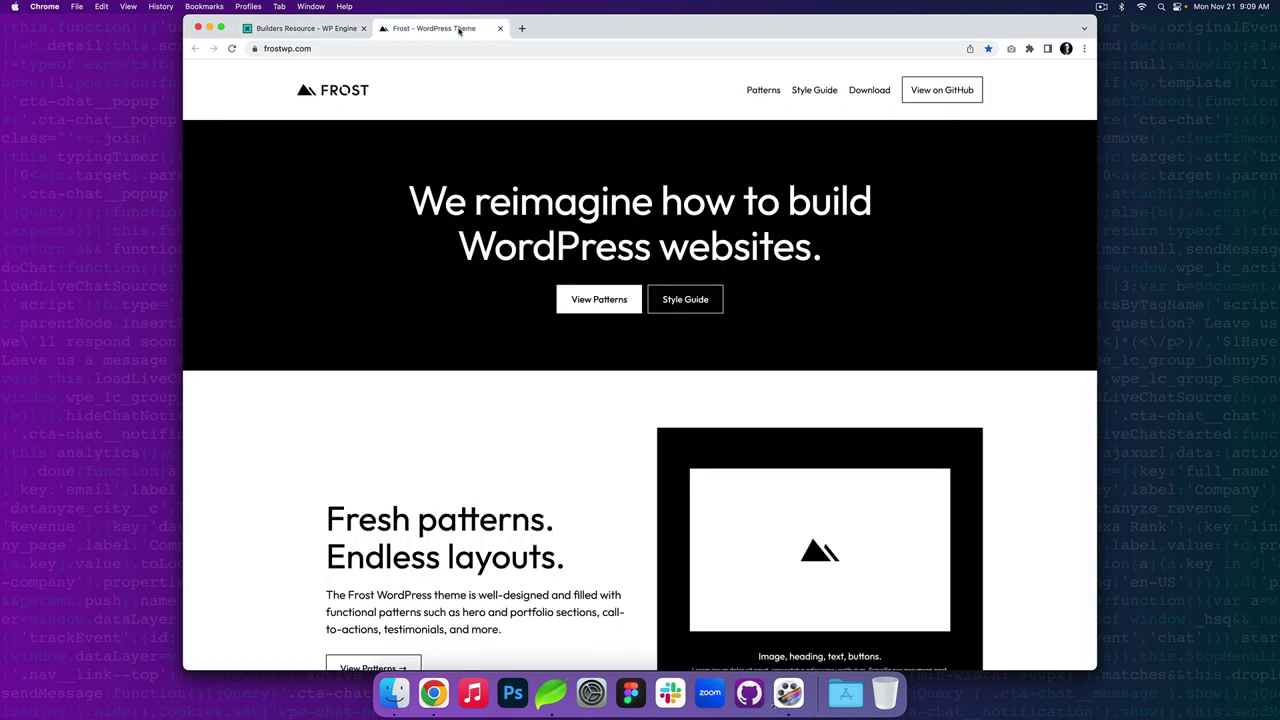